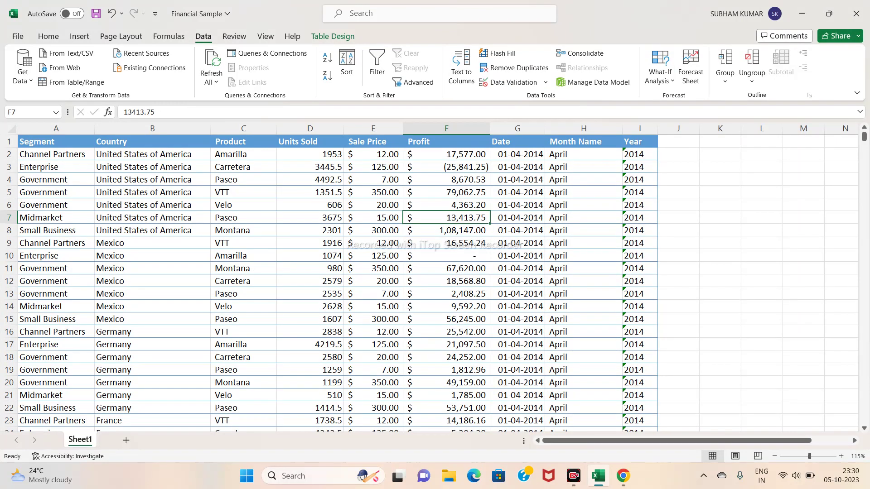
{"action": "left_click_drag", "start_coordinate": [56, 142], "coordinate": [243, 269]}
{"action": "left_click", "coordinate": [310, 281]}
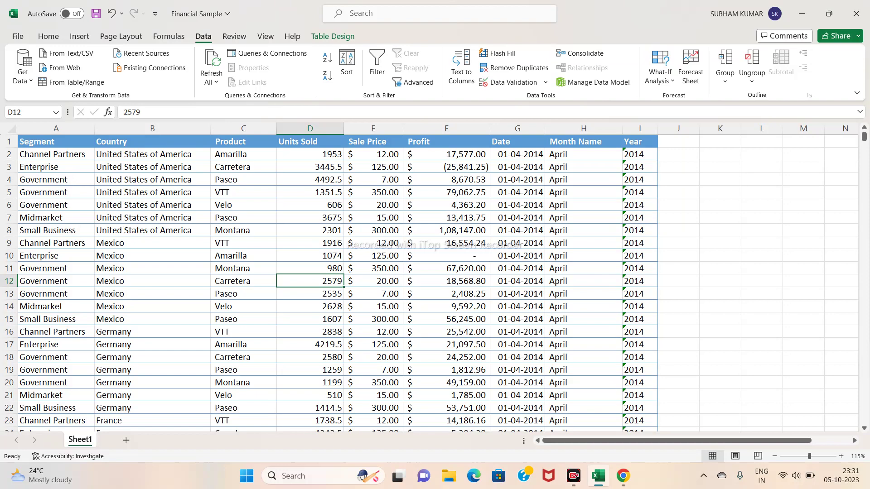
{"action": "left_click", "coordinate": [56, 154]}
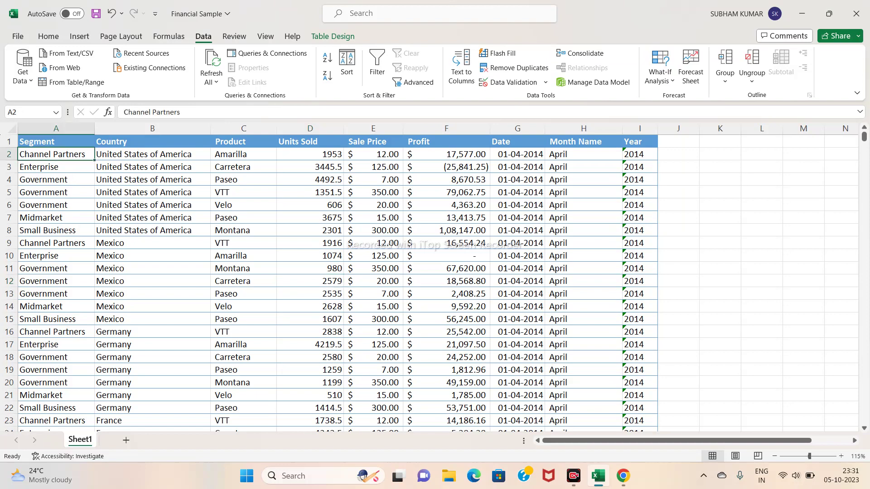
{"action": "left_click", "coordinate": [56, 142]}
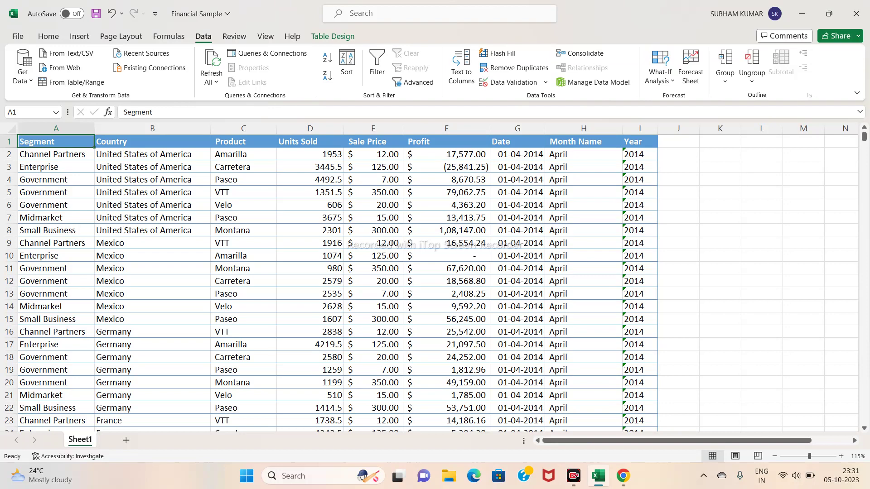
{"action": "left_click", "coordinate": [244, 155]}
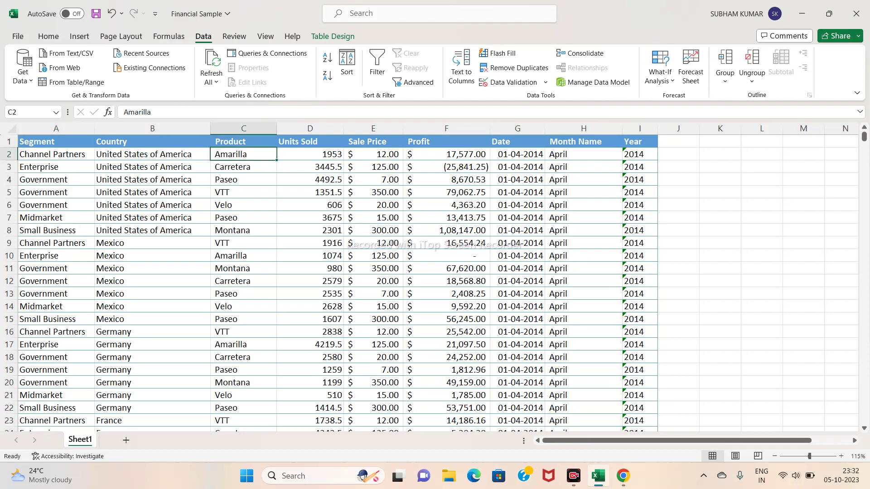
{"action": "left_click", "coordinate": [153, 155]}
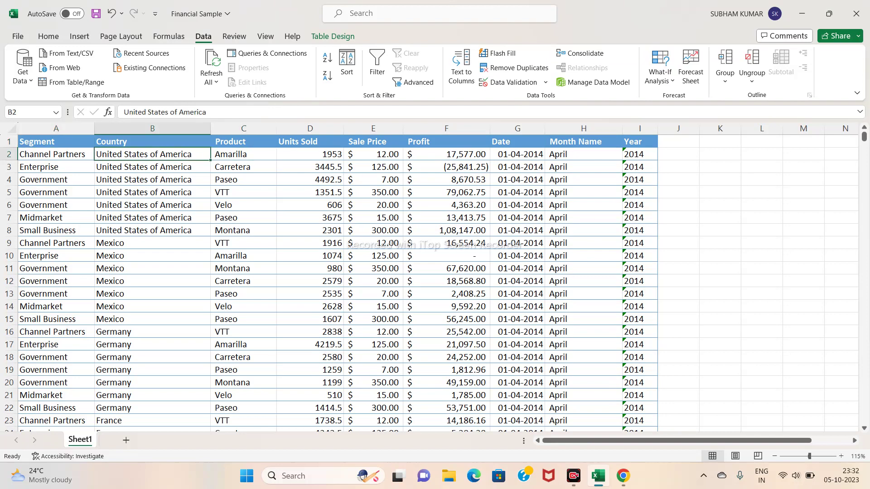
{"action": "left_click", "coordinate": [244, 154]}
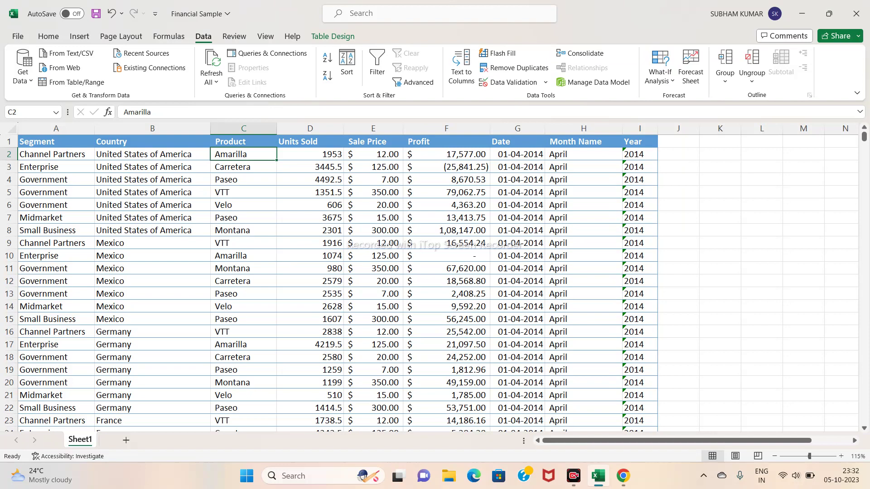
Sort the financial table by the Month Name column from A to Z
{"action": "left_click", "coordinate": [583, 155]}
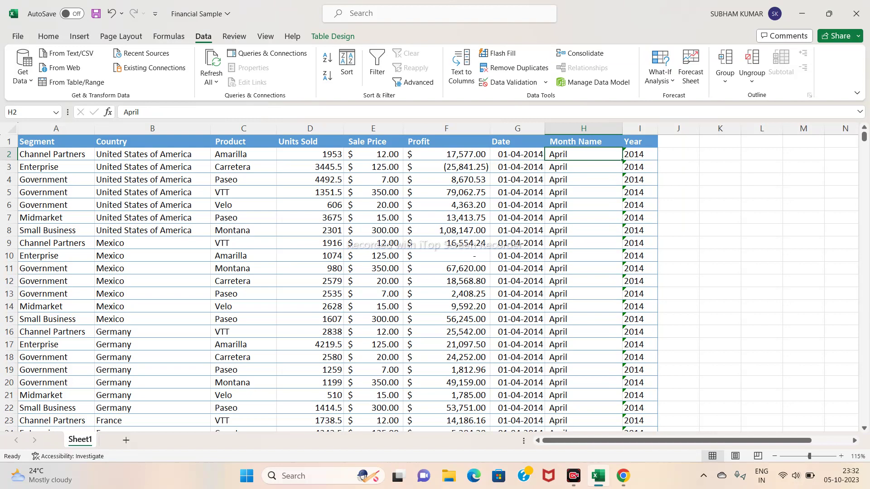
{"action": "left_click", "coordinate": [584, 168]}
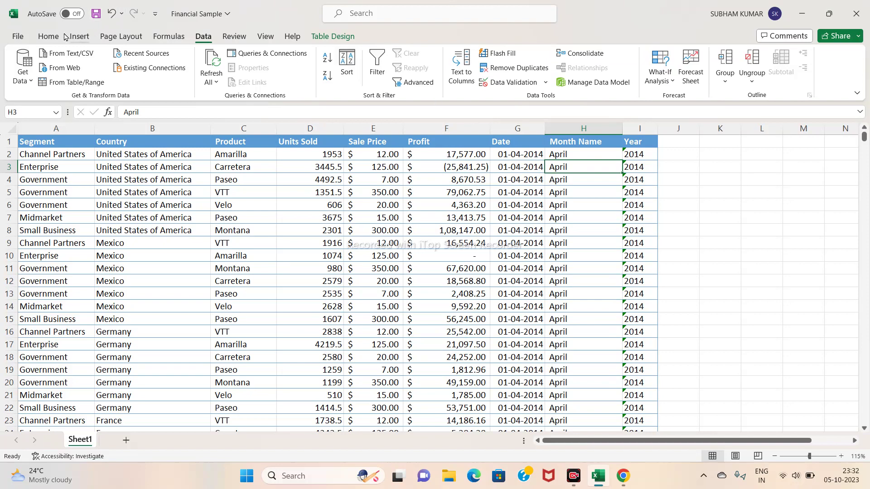
{"action": "left_click", "coordinate": [49, 36]}
{"action": "left_click", "coordinate": [213, 39]}
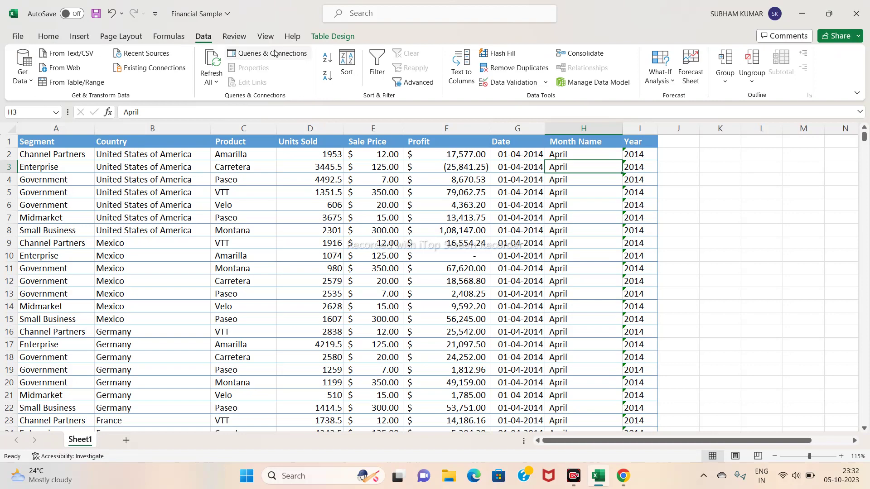
{"action": "left_click", "coordinate": [328, 60]}
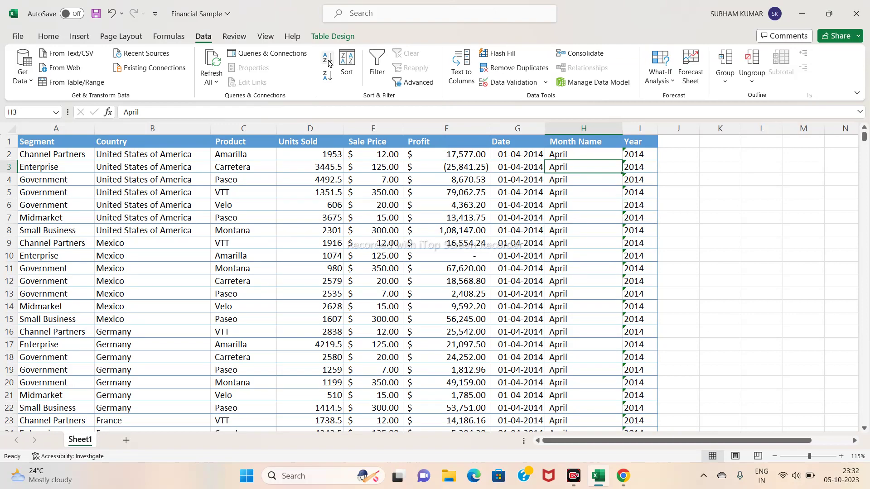
{"action": "scroll", "coordinate": [435, 280], "scroll_direction": "down", "scroll_amount": 9}
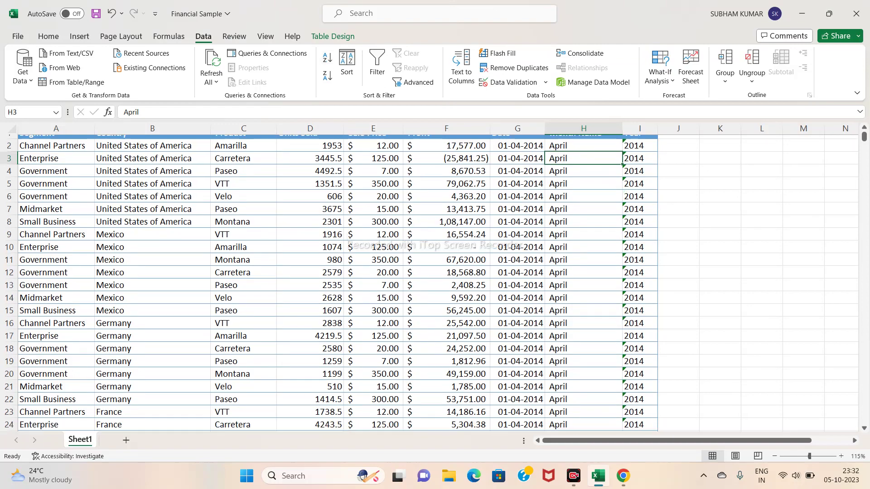
{"action": "scroll", "coordinate": [435, 281], "scroll_direction": "up", "scroll_amount": 9}
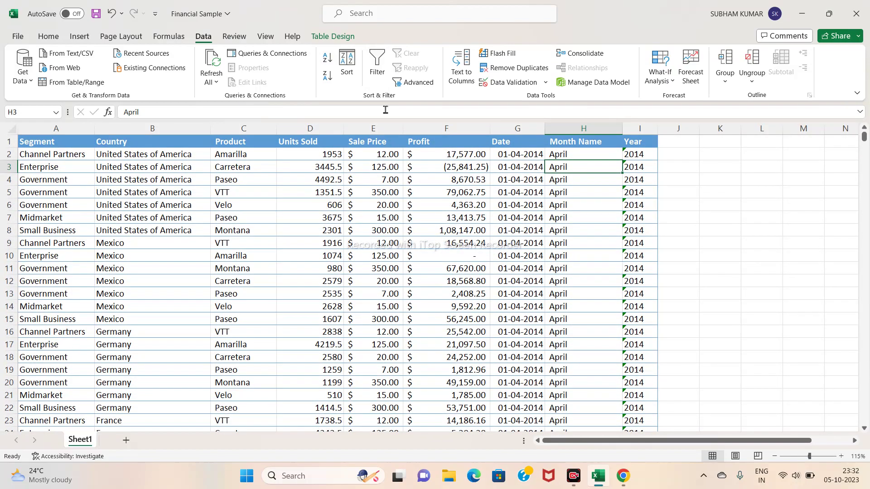
Sort the table by the Month Name column in reverse alphabetical order, Z to A, and review the reordered rows
{"action": "left_click", "coordinate": [328, 76]}
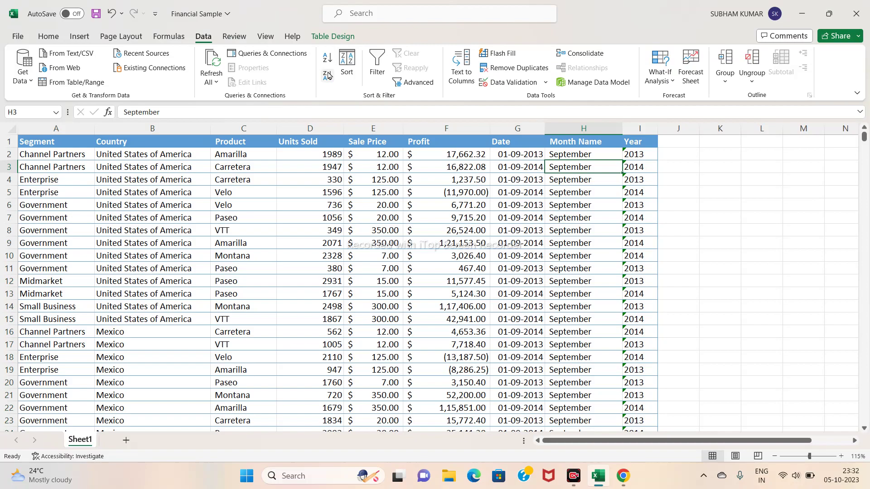
{"action": "scroll", "coordinate": [429, 283], "scroll_direction": "down", "scroll_amount": 10}
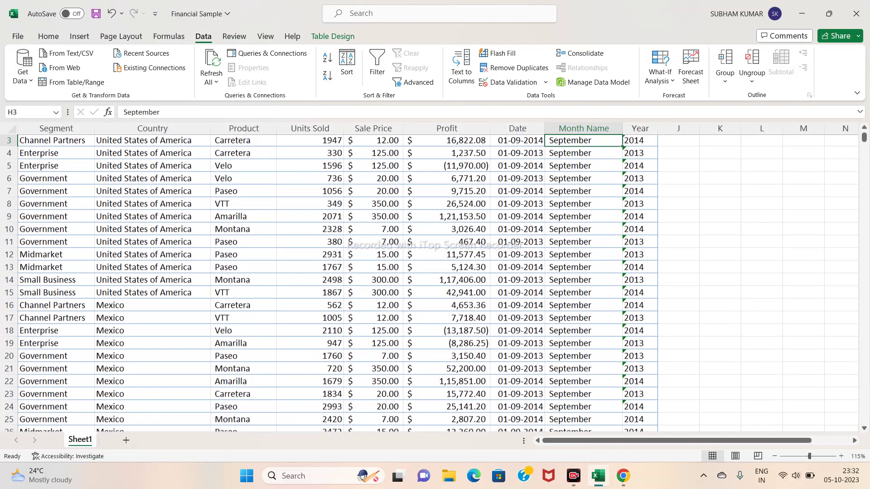
{"action": "scroll", "coordinate": [429, 284], "scroll_direction": "down", "scroll_amount": 15}
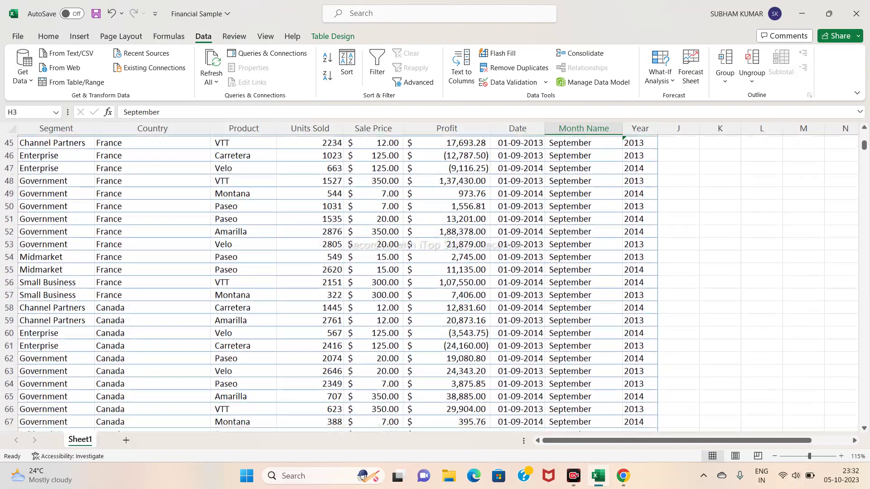
{"action": "scroll", "coordinate": [429, 283], "scroll_direction": "down", "scroll_amount": 20}
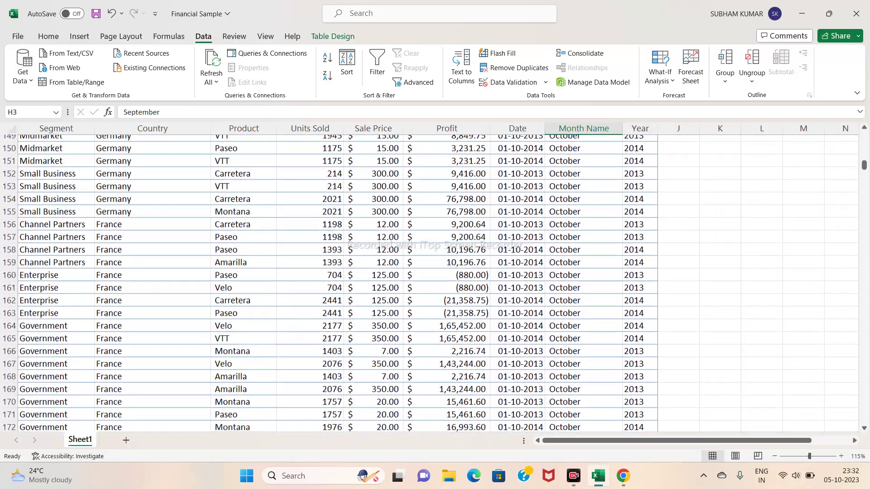
{"action": "scroll", "coordinate": [429, 283], "scroll_direction": "up", "scroll_amount": 20}
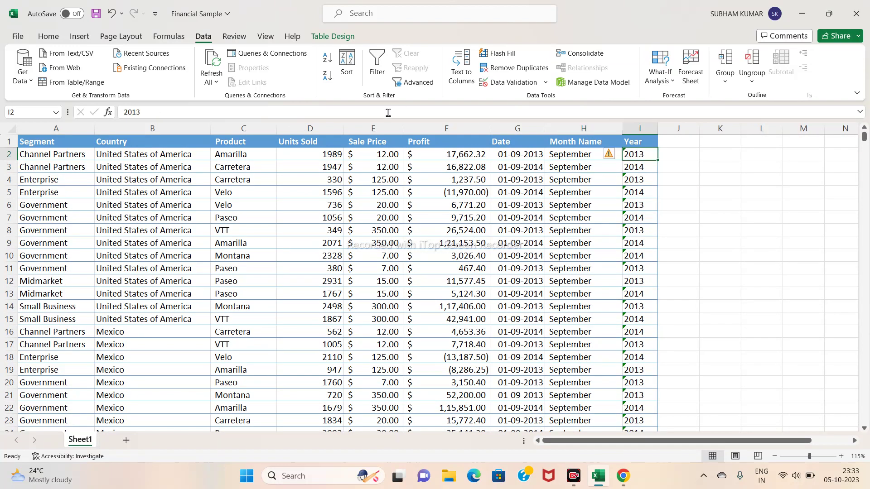
Sort the table by the Year column in descending order and look through the reordered records
{"action": "left_click", "coordinate": [328, 76]}
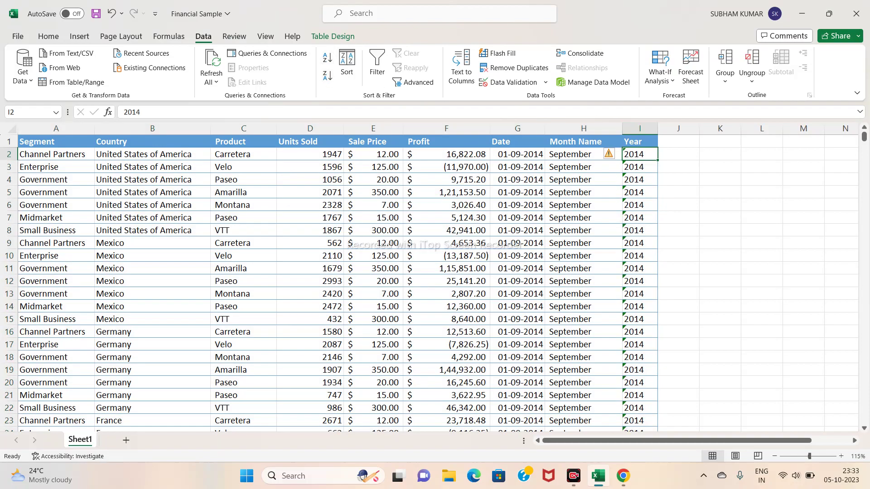
{"action": "scroll", "coordinate": [435, 277], "scroll_direction": "down", "scroll_amount": 20}
{"action": "scroll", "coordinate": [436, 277], "scroll_direction": "right", "scroll_amount": 1}
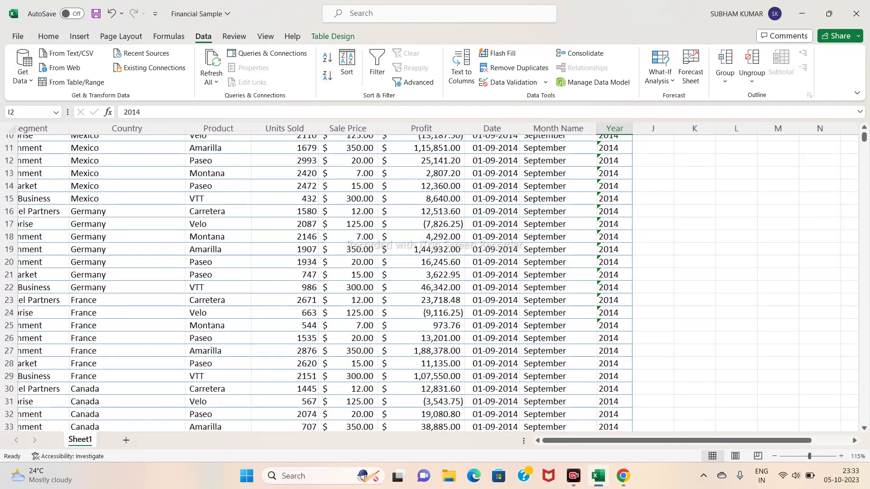
{"action": "scroll", "coordinate": [435, 277], "scroll_direction": "down", "scroll_amount": 20}
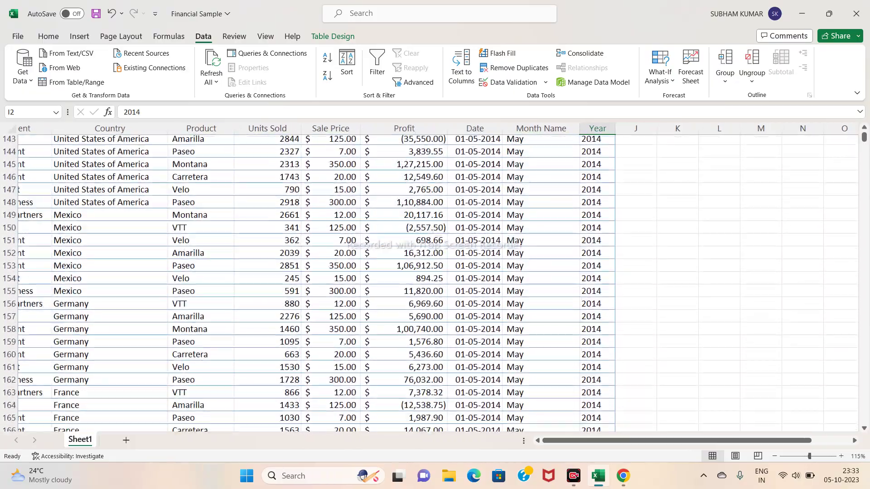
{"action": "scroll", "coordinate": [435, 276], "scroll_direction": "down", "scroll_amount": 20}
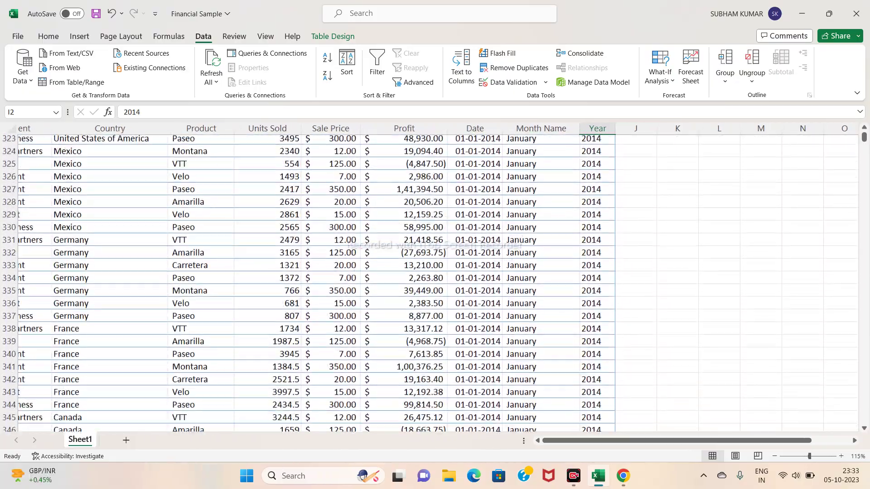
{"action": "scroll", "coordinate": [659, 326], "scroll_direction": "down", "scroll_amount": 20}
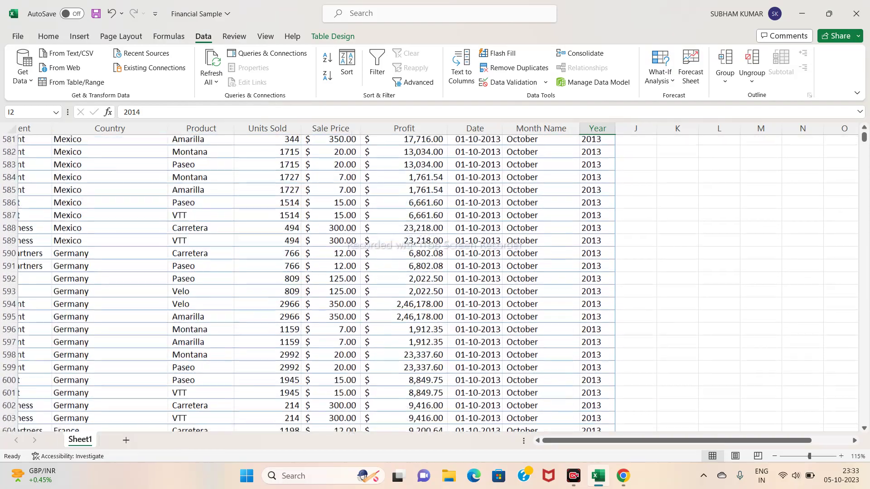
{"action": "right_click", "coordinate": [659, 325]}
{"action": "scroll", "coordinate": [606, 305], "scroll_direction": "right", "scroll_amount": 1}
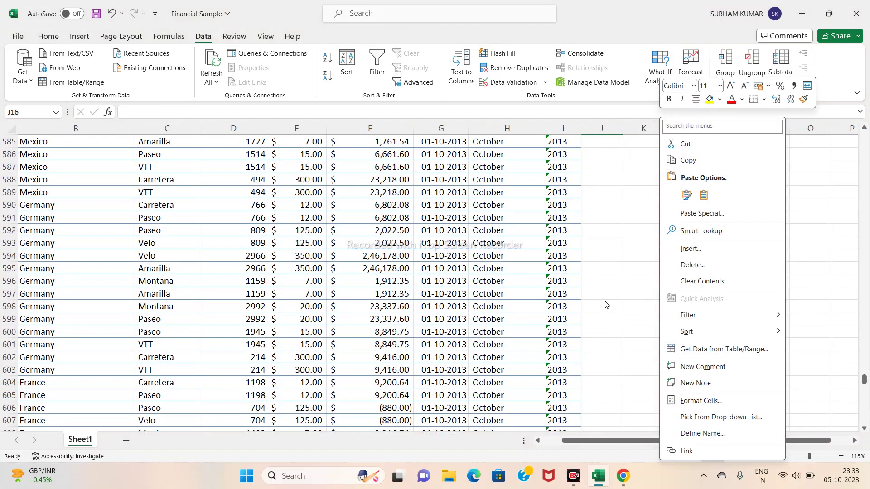
{"action": "scroll", "coordinate": [606, 305], "scroll_direction": "up", "scroll_amount": 20}
{"action": "scroll", "coordinate": [429, 284], "scroll_direction": "up", "scroll_amount": 20}
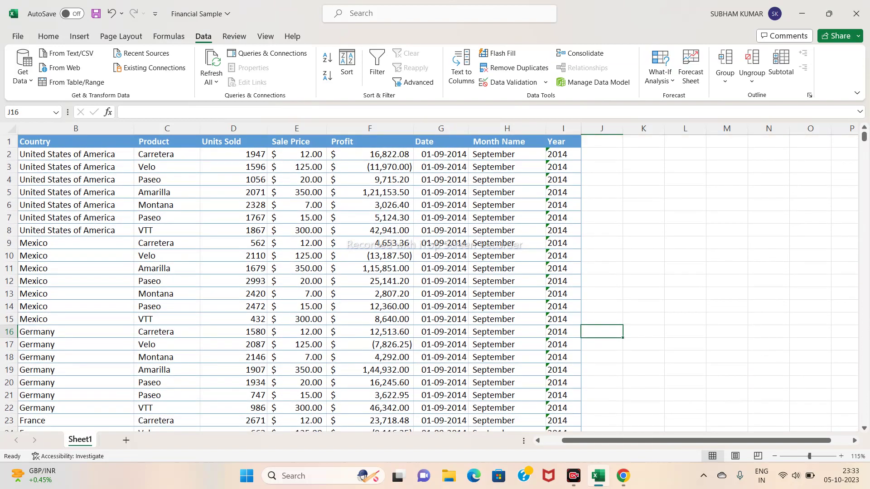
{"action": "left_click", "coordinate": [544, 442]}
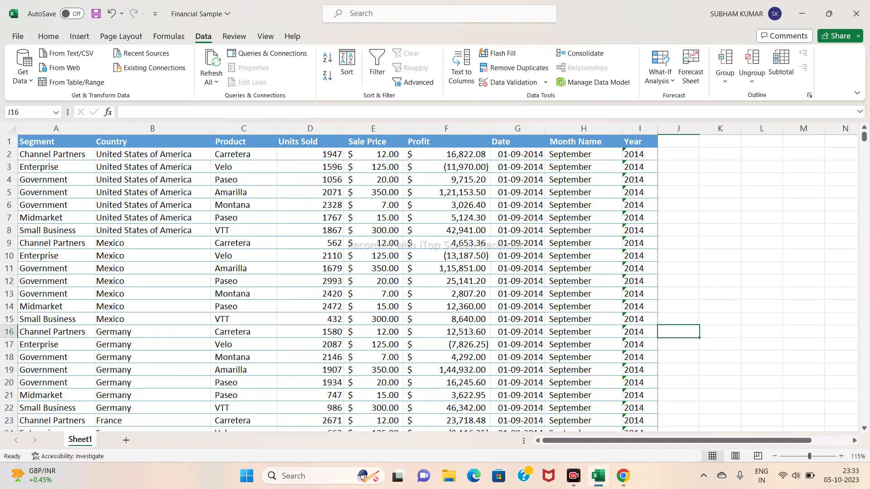
Try to turn on filtering with the empty cell J16 outside the table selected
{"action": "left_click", "coordinate": [383, 74]}
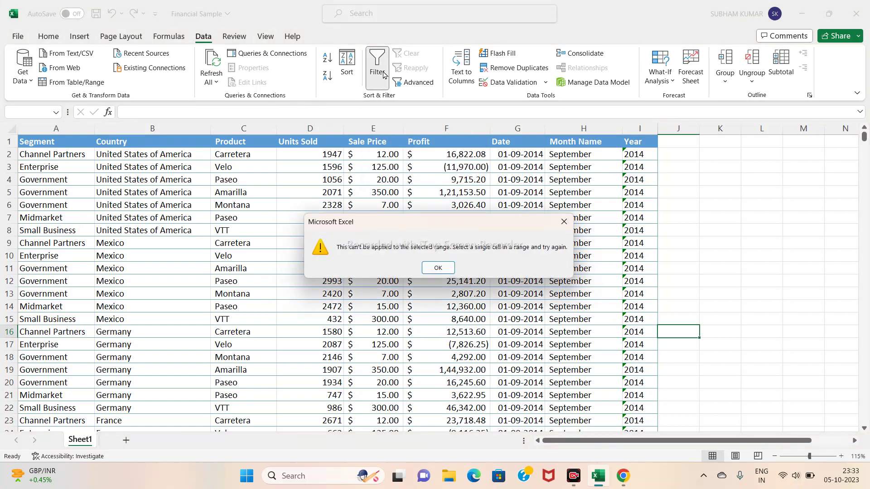
{"action": "left_click", "coordinate": [564, 221]}
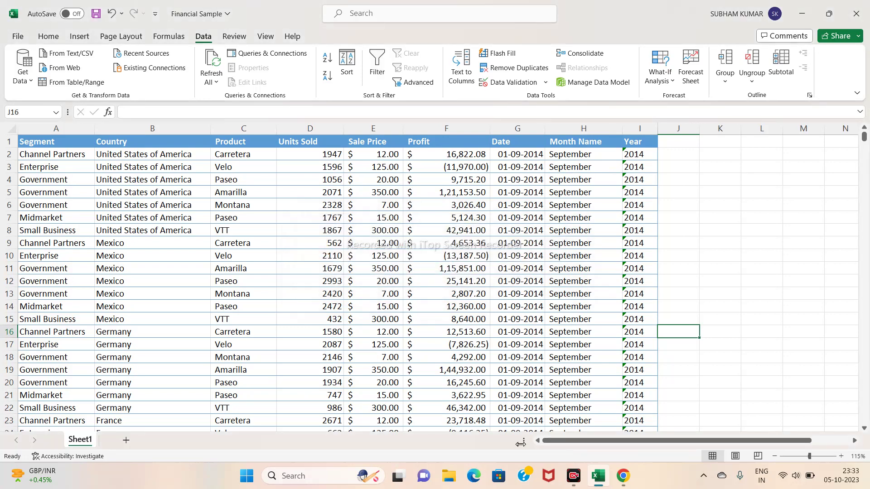
{"action": "scroll", "coordinate": [429, 279], "scroll_direction": "down", "scroll_amount": 16}
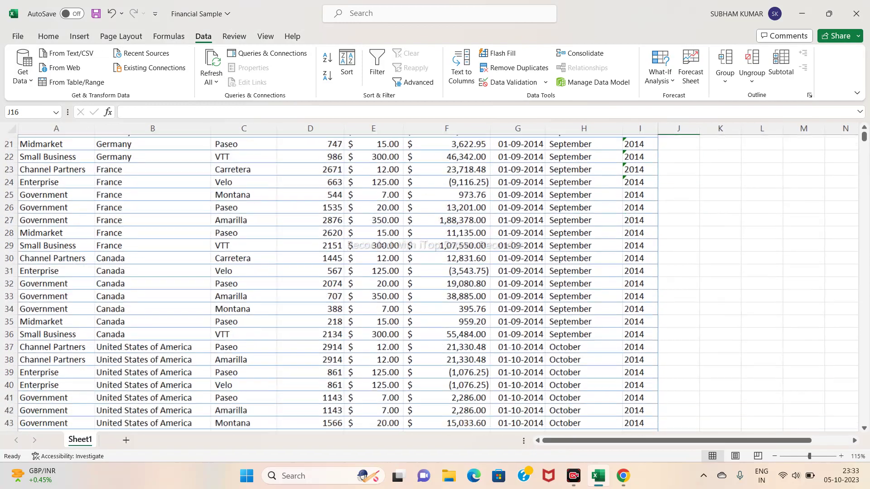
{"action": "scroll", "coordinate": [429, 280], "scroll_direction": "down", "scroll_amount": 4}
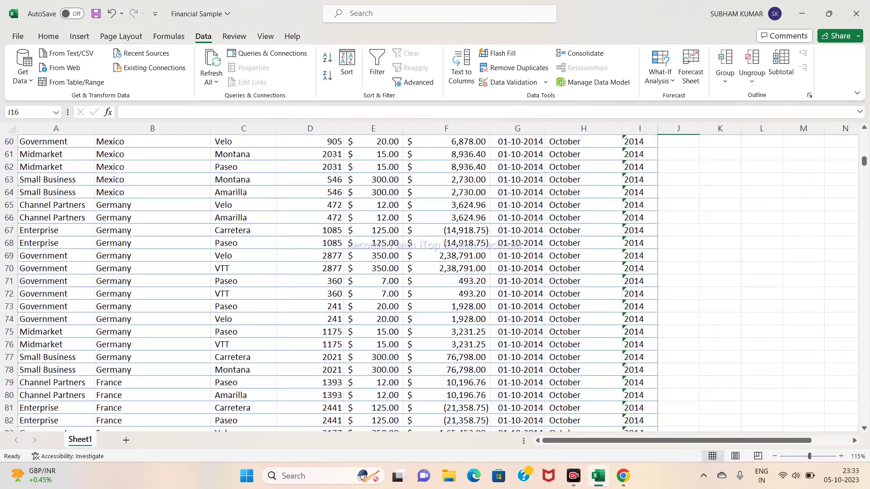
{"action": "scroll", "coordinate": [428, 279], "scroll_direction": "up", "scroll_amount": 20}
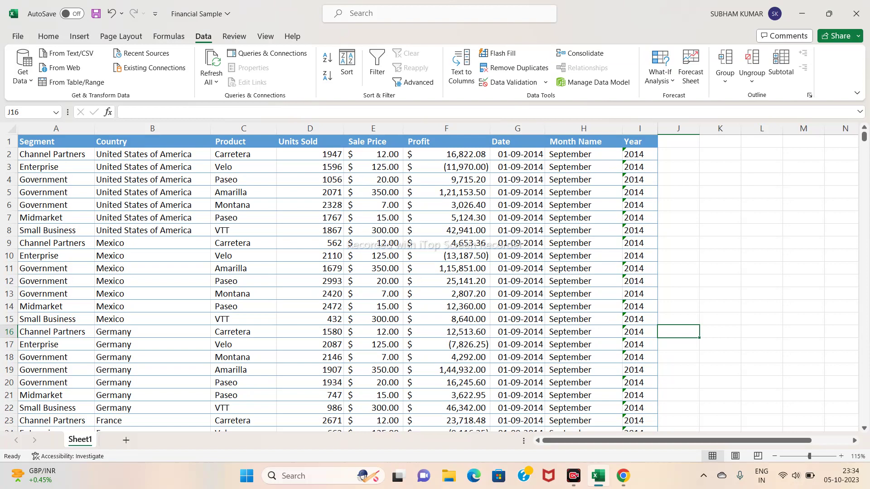
Select all table data from cell A2 through the last record and turn on filtering for the column headers
{"action": "left_click", "coordinate": [56, 154]}
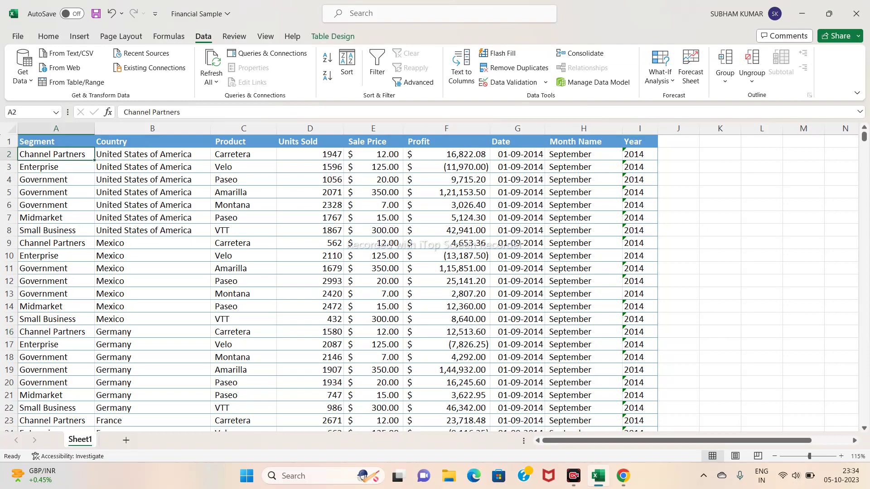
{"action": "key", "text": "ctrl+shift+End"}
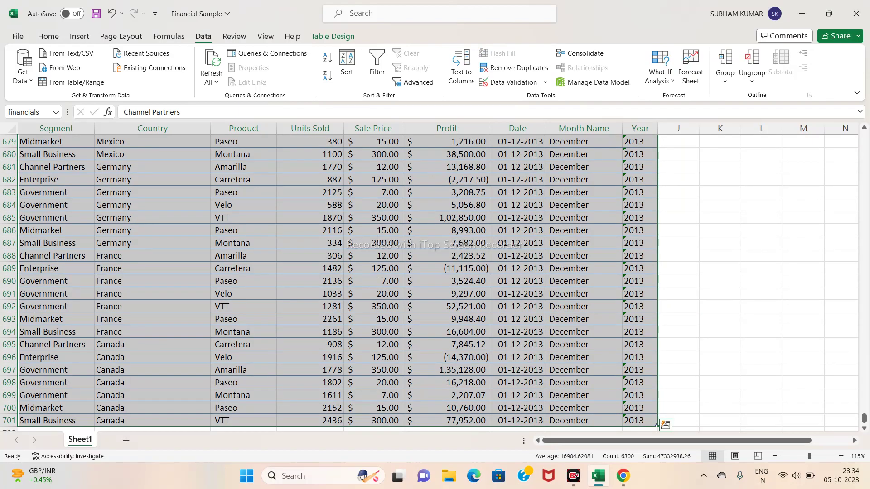
{"action": "scroll", "coordinate": [435, 281], "scroll_direction": "down", "scroll_amount": 12}
{"action": "scroll", "coordinate": [345, 281], "scroll_direction": "up", "scroll_amount": 20}
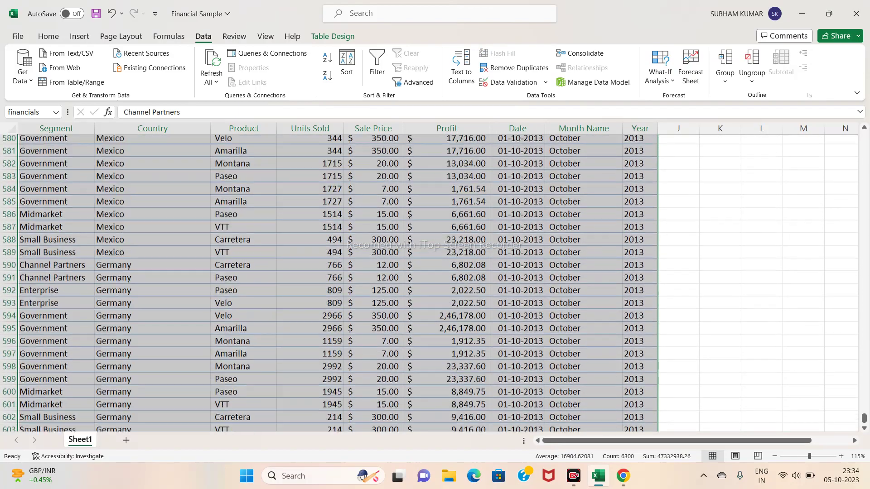
{"action": "scroll", "coordinate": [344, 281], "scroll_direction": "up", "scroll_amount": 5}
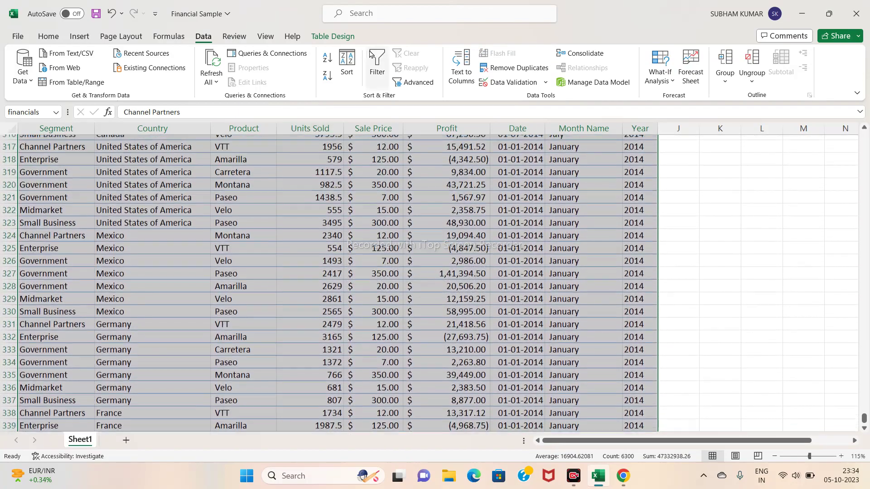
{"action": "left_click", "coordinate": [375, 63]}
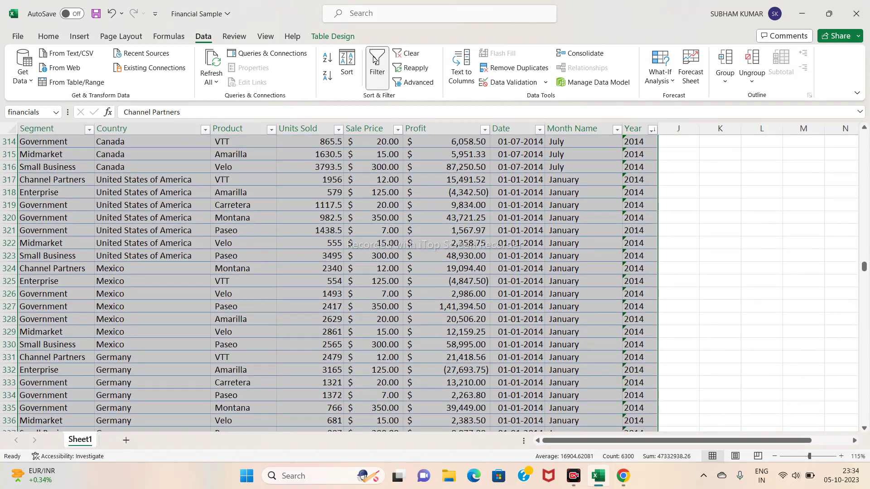
Clear the table selection and view the filter options of the Segment column without applying any
{"action": "left_click", "coordinate": [446, 217]}
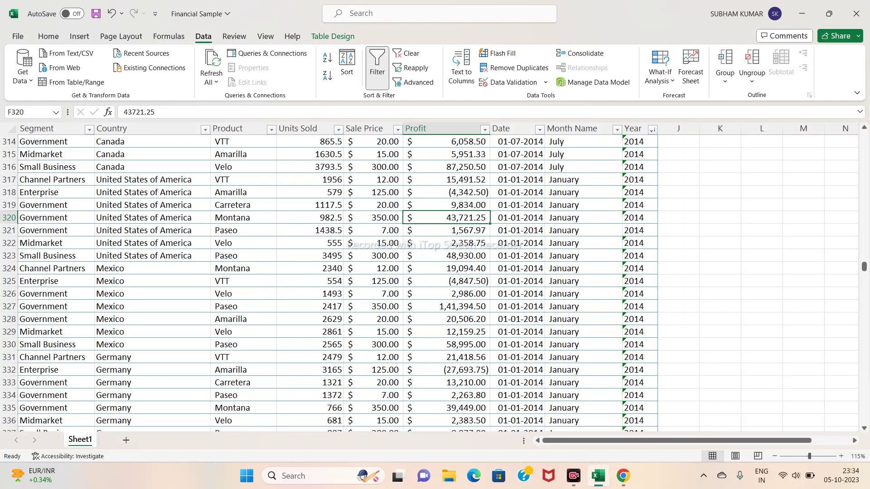
{"action": "left_click_drag", "start_coordinate": [864, 272], "coordinate": [866, 136]}
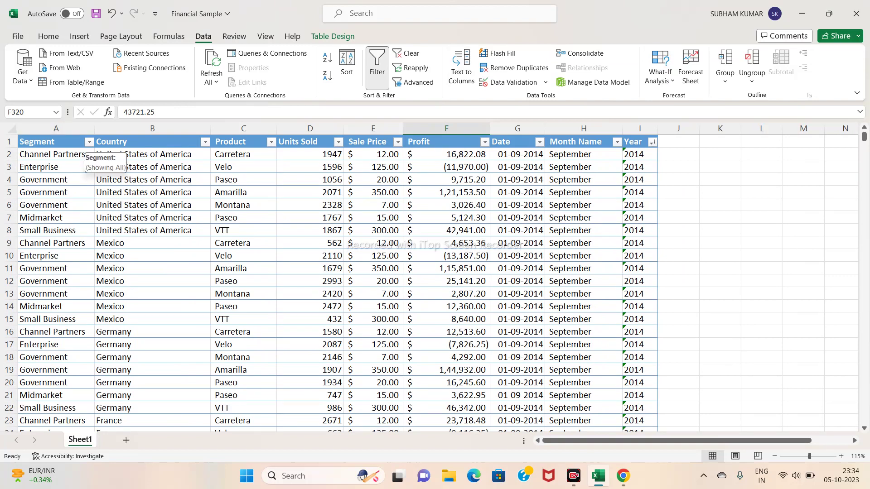
{"action": "left_click", "coordinate": [89, 142]}
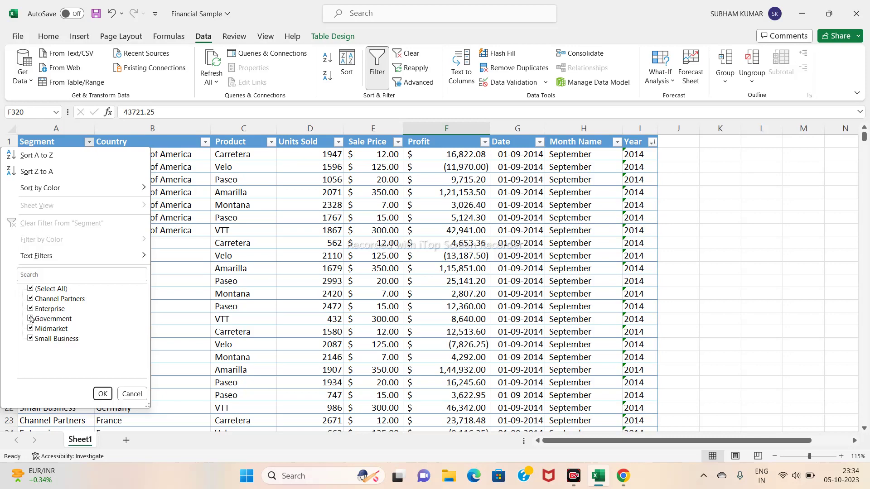
{"action": "left_click", "coordinate": [203, 330]}
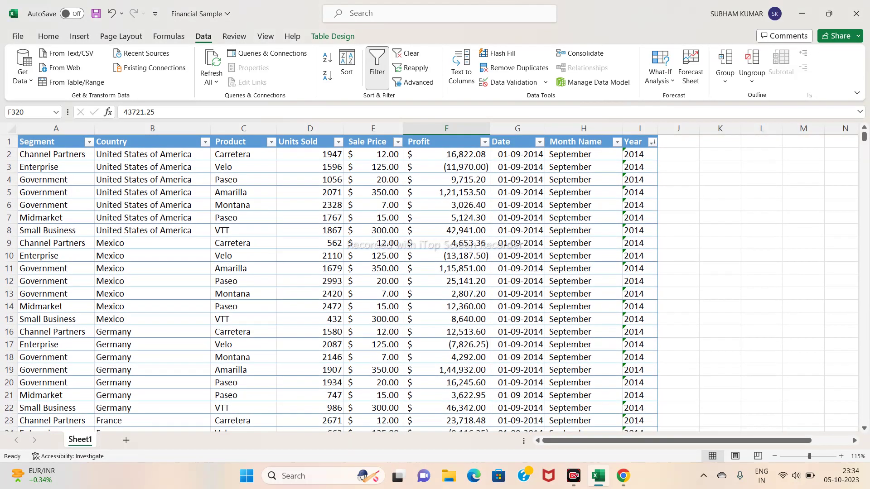
Filter the Month Name column to show only the April records
{"action": "left_click", "coordinate": [618, 143]}
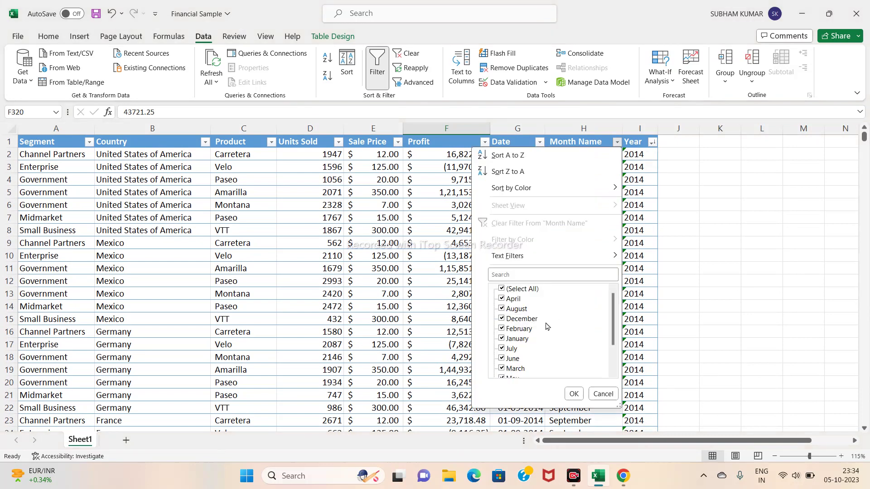
{"action": "scroll", "coordinate": [523, 345], "scroll_direction": "down", "scroll_amount": 1}
{"action": "scroll", "coordinate": [523, 345], "scroll_direction": "up", "scroll_amount": 1}
{"action": "scroll", "coordinate": [524, 346], "scroll_direction": "down", "scroll_amount": 1}
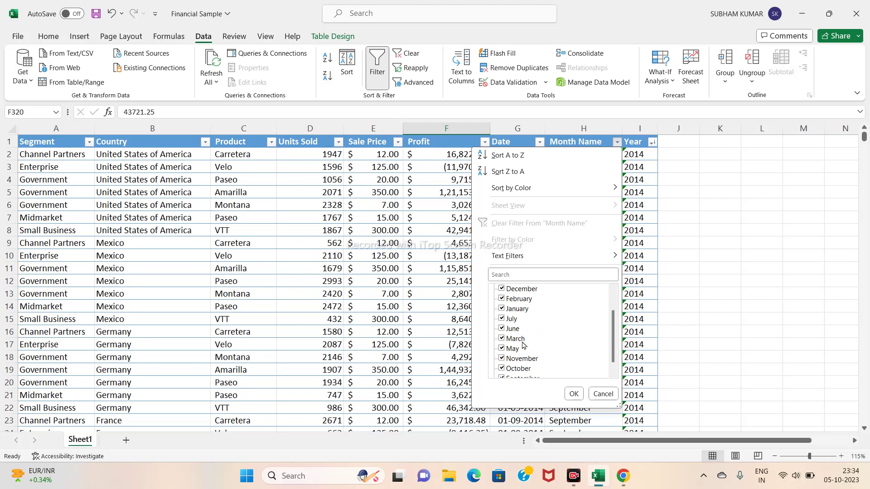
{"action": "scroll", "coordinate": [524, 346], "scroll_direction": "up", "scroll_amount": 1}
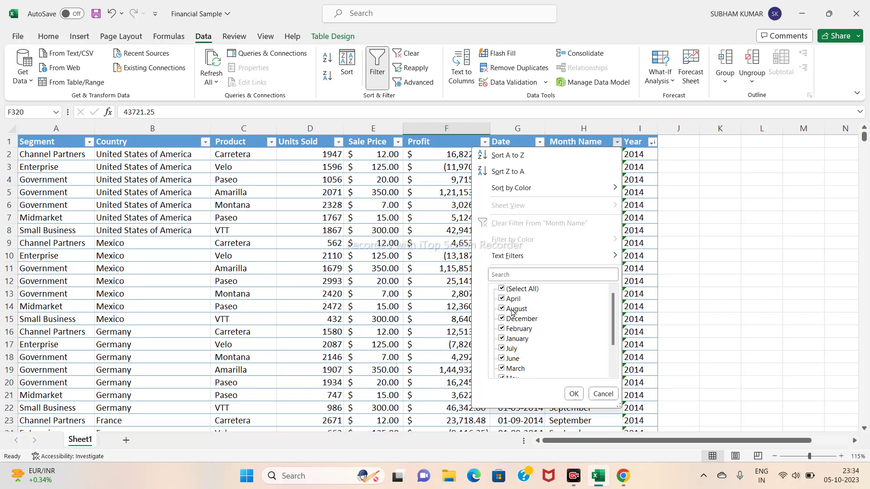
{"action": "left_click", "coordinate": [501, 288]}
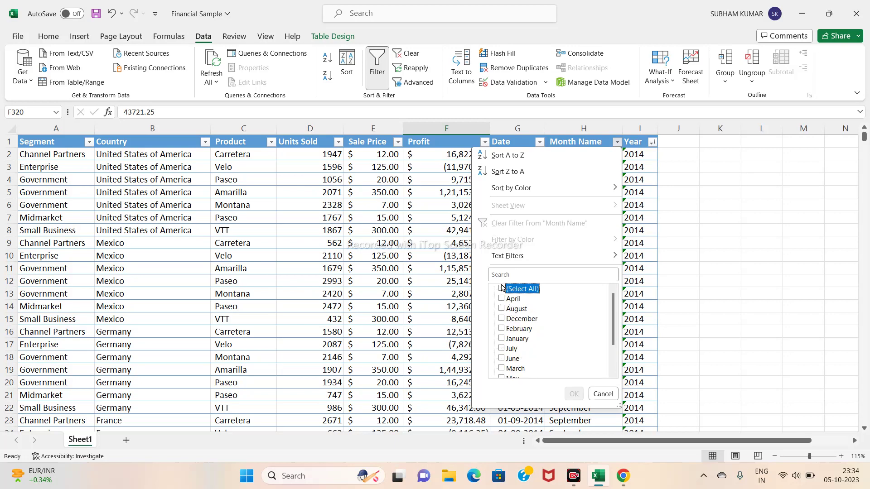
{"action": "left_click", "coordinate": [502, 300]}
{"action": "left_click", "coordinate": [501, 299]}
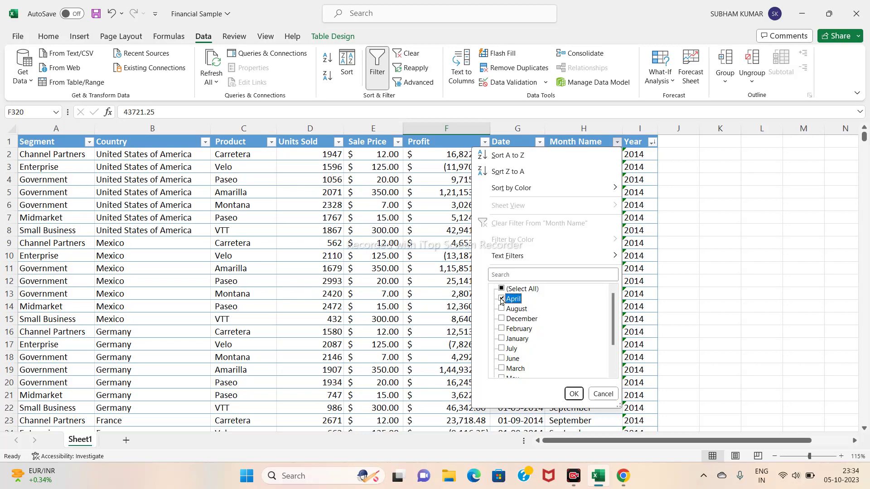
{"action": "left_click", "coordinate": [573, 394]}
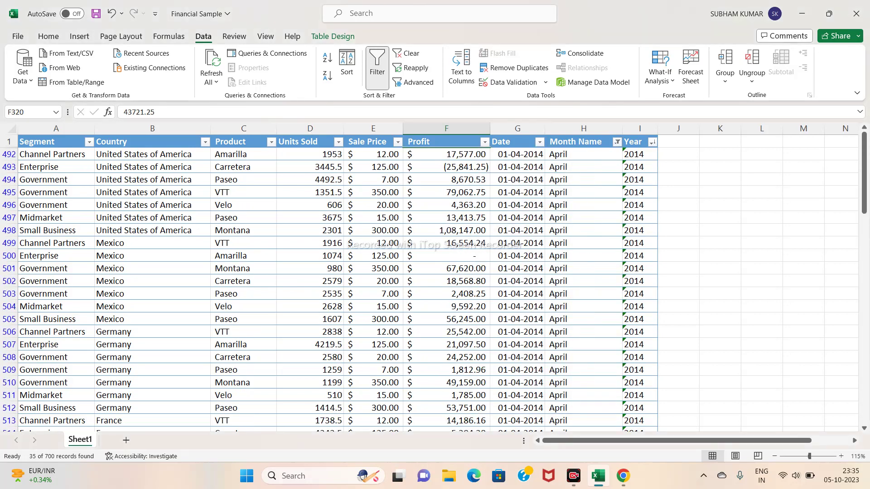
Look through the April records down to the end of the table and back to the header row
{"action": "left_click", "coordinate": [583, 294]}
{"action": "key", "text": "Down"}
{"action": "key", "text": "Down"}
{"action": "key", "text": "Down"}
{"action": "key", "text": "Down"}
{"action": "key", "text": "Down"}
{"action": "key", "text": "Down"}
{"action": "key", "text": "Down"}
{"action": "key", "text": "Down"}
{"action": "key", "text": "Down"}
{"action": "key", "text": "Down"}
{"action": "key", "text": "Down"}
{"action": "key", "text": "Down"}
{"action": "key", "text": "Down"}
{"action": "key", "text": "Down"}
{"action": "key", "text": "Down"}
{"action": "key", "text": "Down"}
{"action": "key", "text": "Down"}
{"action": "key", "text": "Down"}
{"action": "key", "text": "Down"}
{"action": "key", "text": "Down"}
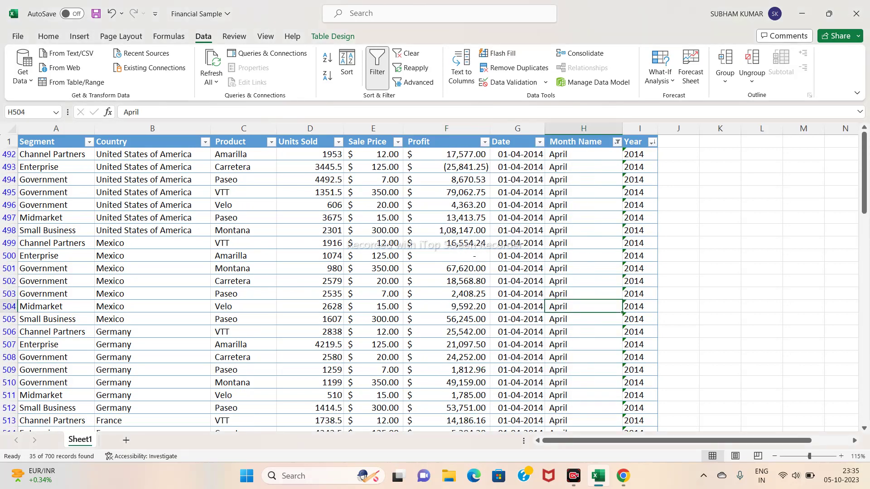
{"action": "key", "text": "Up"}
{"action": "key", "text": "Up"}
{"action": "key", "text": "Up"}
{"action": "key", "text": "Up"}
{"action": "key", "text": "Up"}
{"action": "key", "text": "Up"}
{"action": "key", "text": "Up"}
{"action": "key", "text": "Up"}
{"action": "key", "text": "Up"}
{"action": "key", "text": "Up"}
{"action": "key", "text": "Up"}
{"action": "key", "text": "Up"}
{"action": "key", "text": "Up"}
{"action": "key", "text": "Up"}
{"action": "key", "text": "Up"}
{"action": "key", "text": "Up"}
{"action": "key", "text": "Up"}
{"action": "key", "text": "Up"}
{"action": "key", "text": "Up"}
{"action": "key", "text": "Up"}
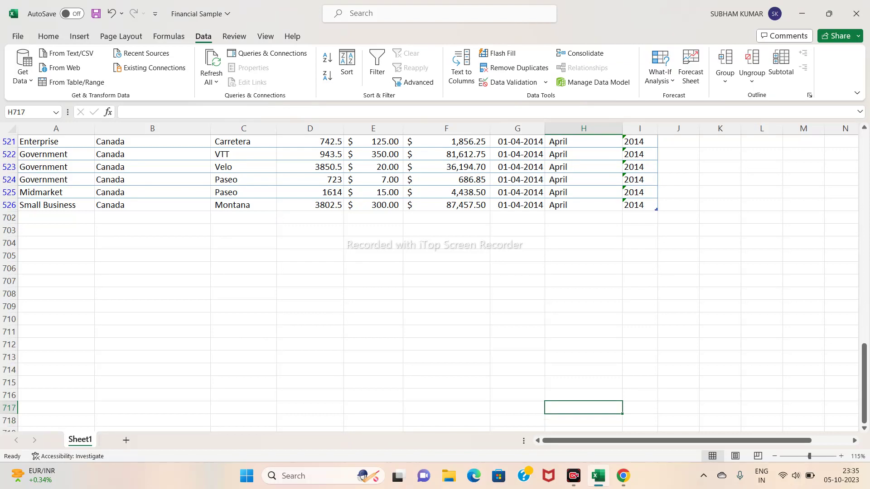
{"action": "key", "text": "Up"}
{"action": "key", "text": "Up"}
{"action": "key", "text": "Up"}
{"action": "key", "text": "Up"}
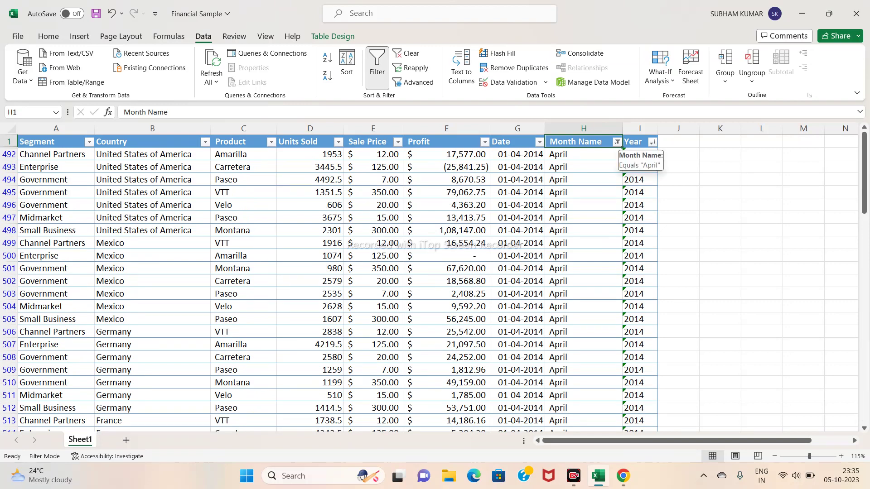
Change the Month Name filter to show only July instead of April
{"action": "left_click", "coordinate": [618, 142]}
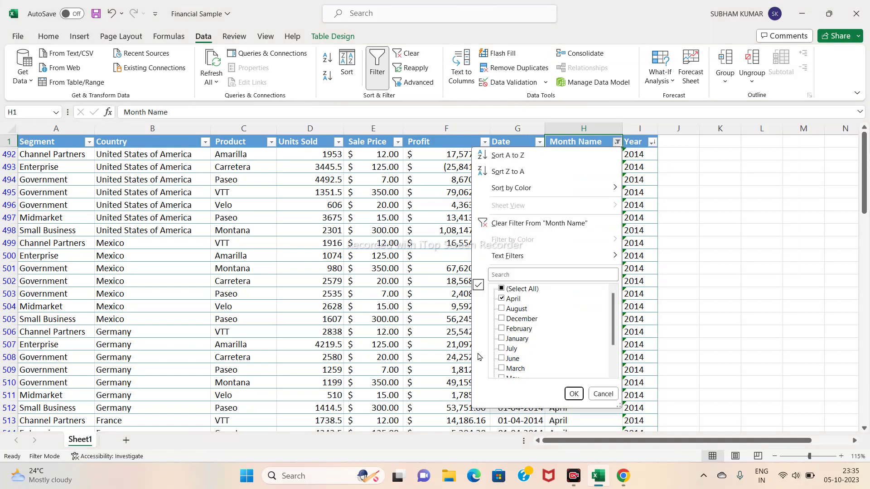
{"action": "left_click", "coordinate": [501, 350]}
{"action": "left_click", "coordinate": [502, 298]}
{"action": "left_click", "coordinate": [573, 394]}
Look through the July records to the last rows and return to the Month Name header
{"action": "left_click", "coordinate": [584, 269]}
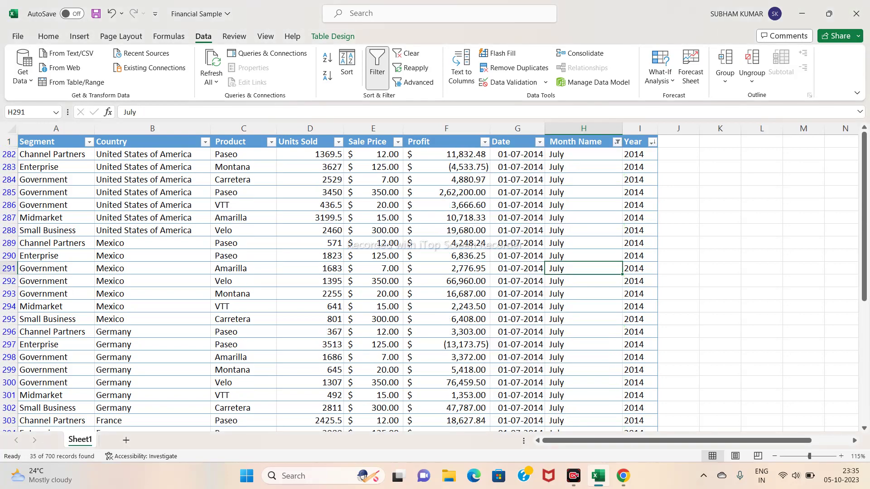
{"action": "key", "text": "Up"}
{"action": "key", "text": "Up"}
{"action": "key", "text": "Up"}
{"action": "key", "text": "Up"}
{"action": "key", "text": "Up"}
{"action": "key", "text": "Up"}
{"action": "key", "text": "Up"}
{"action": "key", "text": "Up"}
{"action": "key", "text": "Up"}
{"action": "key", "text": "Up"}
{"action": "key", "text": "Down"}
{"action": "key", "text": "Down"}
{"action": "key", "text": "Down"}
{"action": "key", "text": "Down"}
{"action": "key", "text": "Down"}
{"action": "key", "text": "Down"}
{"action": "key", "text": "Down"}
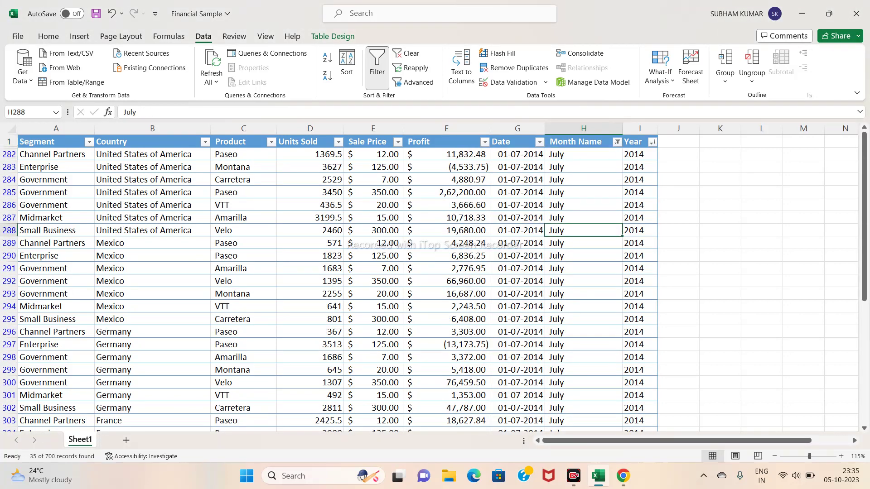
{"action": "key", "text": "Down"}
{"action": "key", "text": "Down"}
{"action": "key", "text": "Down"}
{"action": "key", "text": "Down"}
{"action": "key", "text": "Down"}
{"action": "key", "text": "Down"}
{"action": "key", "text": "Down"}
{"action": "key", "text": "Down"}
{"action": "key", "text": "Down"}
{"action": "key", "text": "Down"}
{"action": "key", "text": "Down"}
{"action": "key", "text": "Down"}
{"action": "key", "text": "Down"}
{"action": "key", "text": "Down"}
{"action": "key", "text": "Down"}
{"action": "key", "text": "Down"}
{"action": "key", "text": "Down"}
{"action": "key", "text": "Down"}
{"action": "key", "text": "Down"}
{"action": "key", "text": "Down"}
{"action": "key", "text": "Up"}
{"action": "key", "text": "Up"}
{"action": "key", "text": "Up"}
{"action": "key", "text": "Up"}
{"action": "key", "text": "Up"}
{"action": "key", "text": "Up"}
{"action": "key", "text": "Up"}
{"action": "key", "text": "Up"}
{"action": "key", "text": "Up"}
{"action": "key", "text": "Up"}
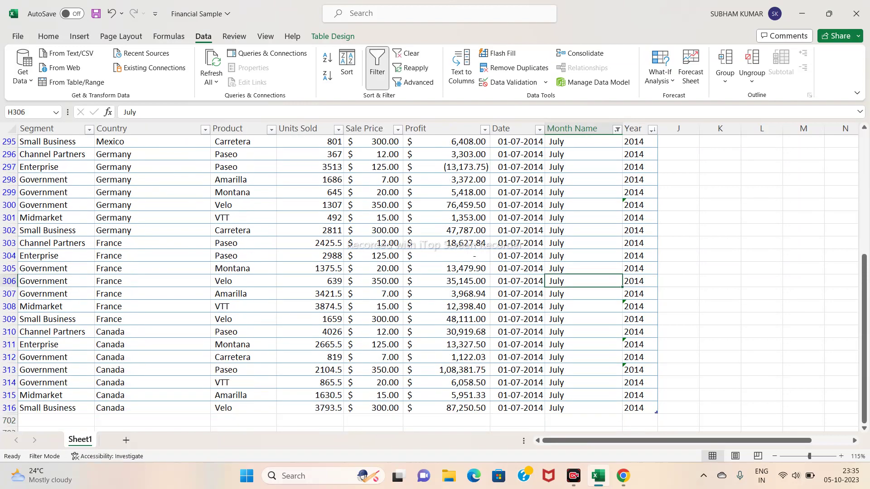
{"action": "key", "text": "Up"}
{"action": "key", "text": "Up"}
{"action": "key", "text": "Up"}
{"action": "key", "text": "Up"}
{"action": "key", "text": "Up"}
{"action": "key", "text": "Up"}
{"action": "key", "text": "Up"}
{"action": "key", "text": "Up"}
{"action": "key", "text": "Up"}
{"action": "key", "text": "Up"}
{"action": "key", "text": "Up"}
{"action": "key", "text": "Up"}
{"action": "key", "text": "Up"}
{"action": "key", "text": "Up"}
{"action": "key", "text": "Up"}
{"action": "key", "text": "Up"}
{"action": "key", "text": "Up"}
{"action": "key", "text": "Up"}
{"action": "key", "text": "Up"}
{"action": "key", "text": "Up"}
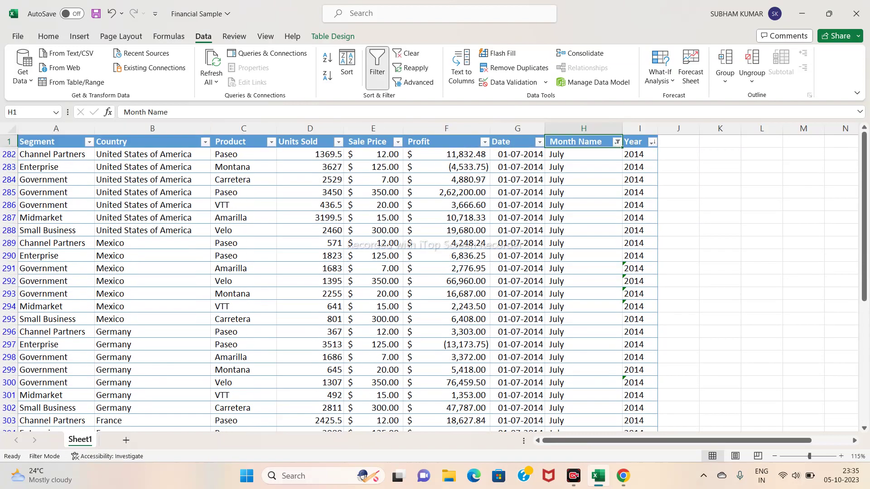
Reselect all months in the Month Name filter so every record is included
{"action": "left_click", "coordinate": [617, 142]}
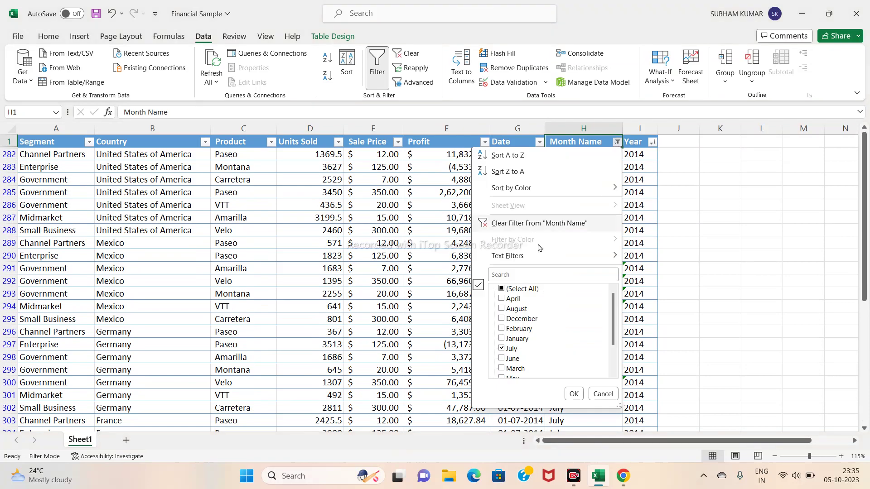
{"action": "left_click", "coordinate": [502, 288]}
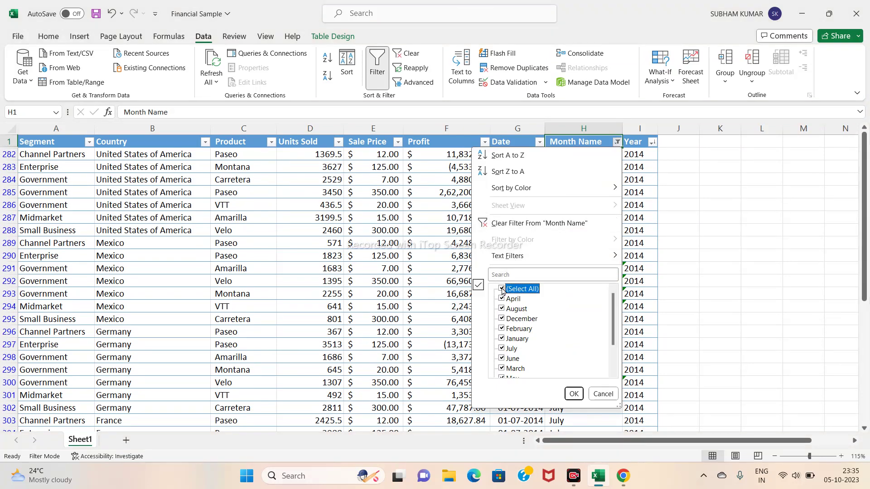
{"action": "left_click", "coordinate": [573, 394]}
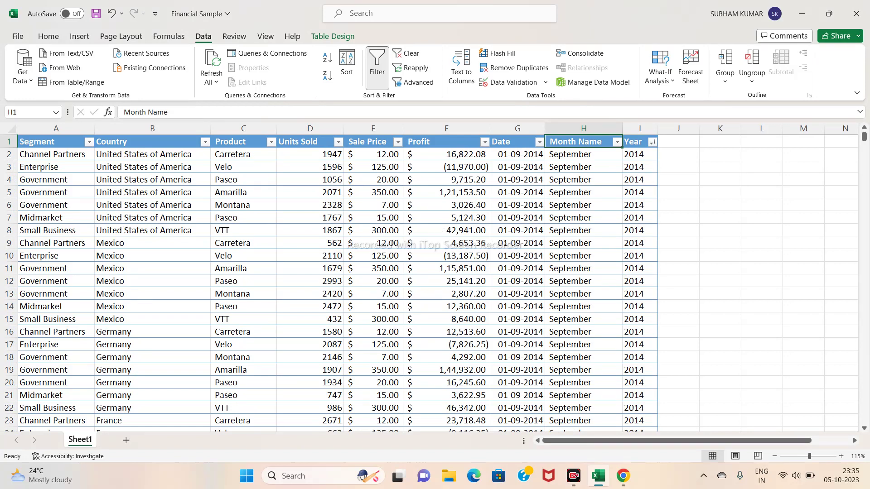
Filter the Country column to show only the Germany records
{"action": "left_click", "coordinate": [205, 142]}
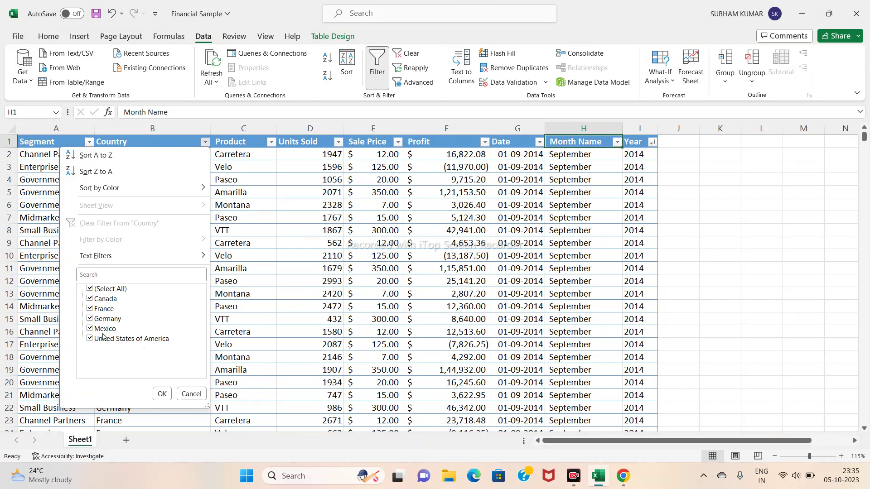
{"action": "left_click", "coordinate": [89, 290]}
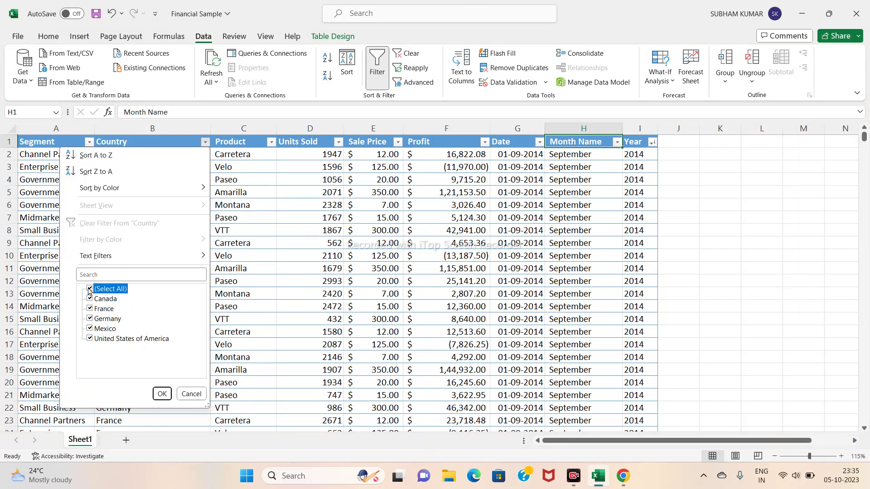
{"action": "left_click", "coordinate": [90, 319]}
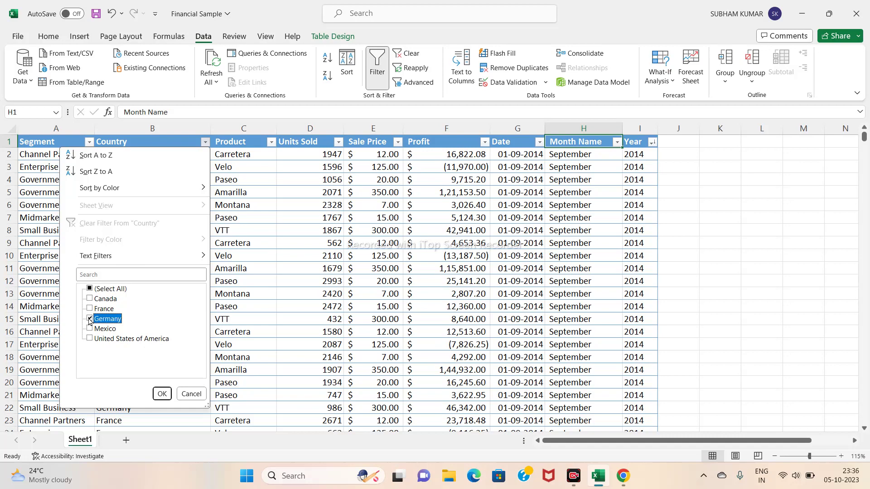
{"action": "left_click", "coordinate": [162, 394]}
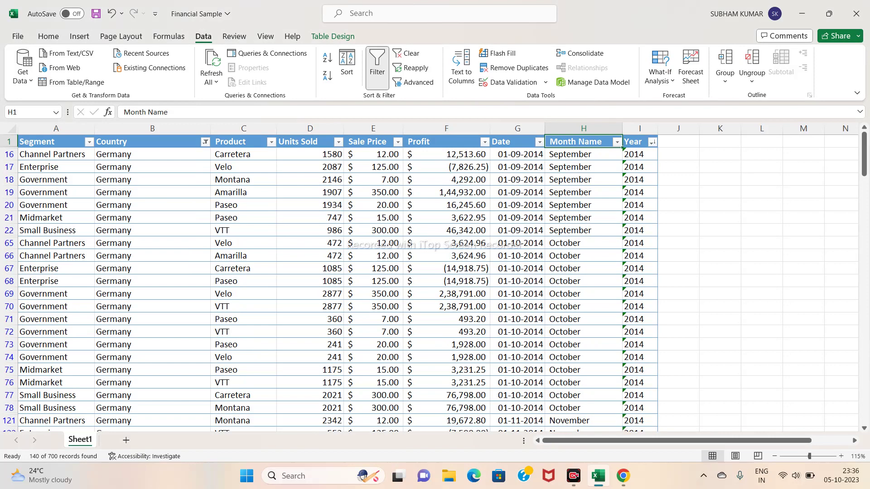
Look down the Country column through the filtered Germany records to the end of the table
{"action": "left_click", "coordinate": [152, 155]}
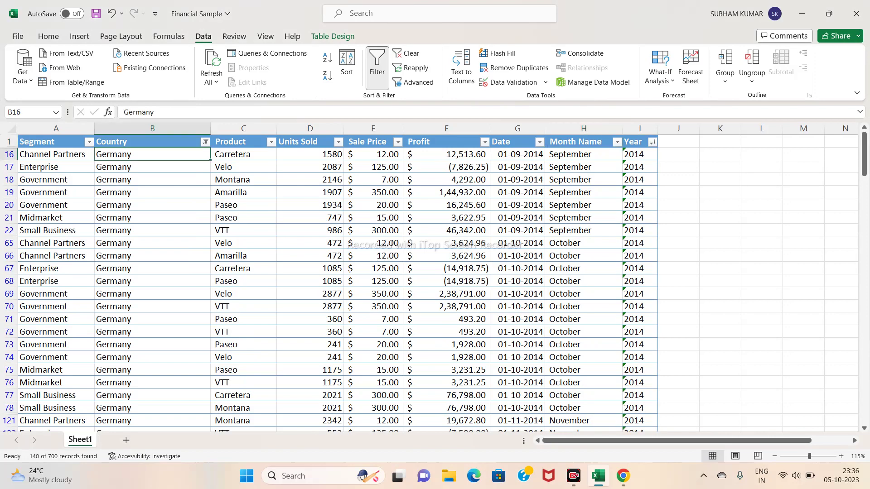
{"action": "key", "text": "Down"}
{"action": "key", "text": "Down"}
{"action": "key", "text": "Down"}
{"action": "key", "text": "Down"}
{"action": "key", "text": "Down"}
{"action": "key", "text": "Down"}
{"action": "key", "text": "Down"}
{"action": "key", "text": "Down"}
{"action": "key", "text": "Down"}
{"action": "key", "text": "Down"}
{"action": "key", "text": "Down"}
{"action": "key", "text": "Down"}
{"action": "key", "text": "Down"}
{"action": "key", "text": "Down"}
{"action": "key", "text": "Down"}
{"action": "key", "text": "Down"}
{"action": "key", "text": "Down"}
{"action": "key", "text": "Down"}
{"action": "key", "text": "Down"}
{"action": "key", "text": "Down"}
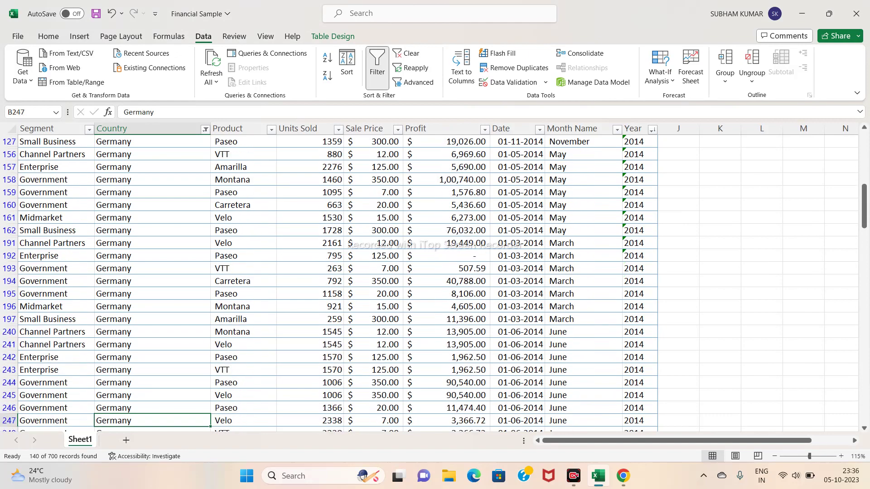
{"action": "key", "text": "Down"}
{"action": "key", "text": "Down"}
{"action": "key", "text": "Down"}
{"action": "key", "text": "Down"}
{"action": "key", "text": "Down"}
{"action": "key", "text": "Down"}
{"action": "key", "text": "Down"}
{"action": "key", "text": "Down"}
{"action": "key", "text": "Down"}
{"action": "key", "text": "Down"}
{"action": "key", "text": "Down"}
{"action": "key", "text": "Down"}
{"action": "key", "text": "Down"}
{"action": "key", "text": "Down"}
{"action": "key", "text": "Down"}
{"action": "key", "text": "Down"}
{"action": "key", "text": "Down"}
{"action": "key", "text": "Down"}
{"action": "key", "text": "Down"}
{"action": "key", "text": "Down"}
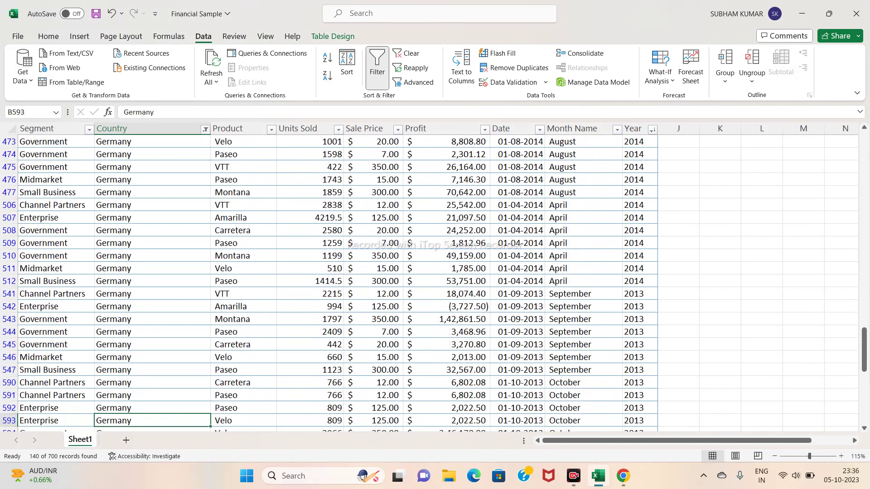
{"action": "key", "text": "Down"}
{"action": "key", "text": "Down"}
{"action": "key", "text": "Down"}
{"action": "key", "text": "Down"}
{"action": "key", "text": "Down"}
{"action": "key", "text": "Down"}
{"action": "key", "text": "Down"}
{"action": "key", "text": "Down"}
{"action": "key", "text": "Down"}
{"action": "key", "text": "Down"}
{"action": "key", "text": "Down"}
{"action": "key", "text": "Down"}
{"action": "key", "text": "Down"}
{"action": "key", "text": "Down"}
{"action": "key", "text": "Down"}
{"action": "key", "text": "Down"}
{"action": "key", "text": "Down"}
{"action": "key", "text": "Down"}
{"action": "key", "text": "Down"}
{"action": "key", "text": "Down"}
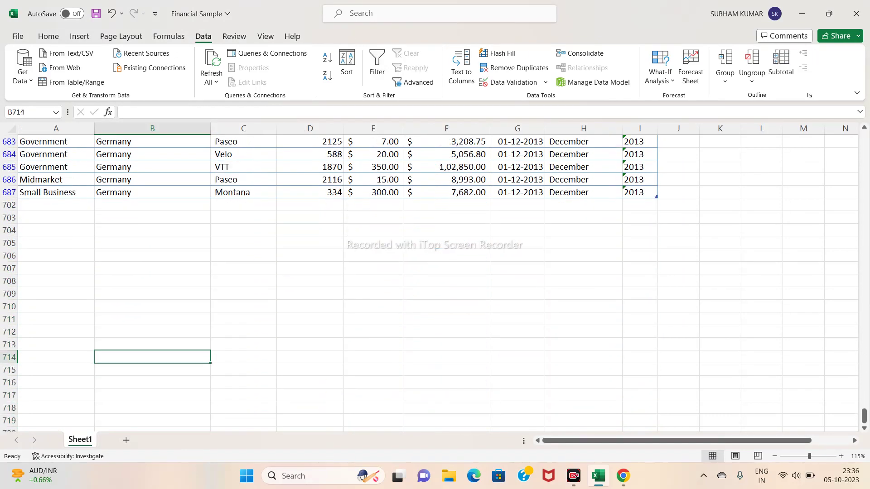
Look back up through the Germany records to the Country header
{"action": "key", "text": "Up"}
{"action": "key", "text": "Up"}
{"action": "key", "text": "Up"}
{"action": "key", "text": "Up"}
{"action": "key", "text": "Up"}
{"action": "key", "text": "Up"}
{"action": "key", "text": "Up"}
{"action": "key", "text": "Up"}
{"action": "key", "text": "Up"}
{"action": "key", "text": "Up"}
{"action": "key", "text": "Up"}
{"action": "key", "text": "Up"}
{"action": "key", "text": "Up"}
{"action": "key", "text": "Up"}
{"action": "key", "text": "Up"}
{"action": "key", "text": "Up"}
{"action": "key", "text": "Up"}
{"action": "key", "text": "Up"}
{"action": "key", "text": "Up"}
{"action": "key", "text": "Up"}
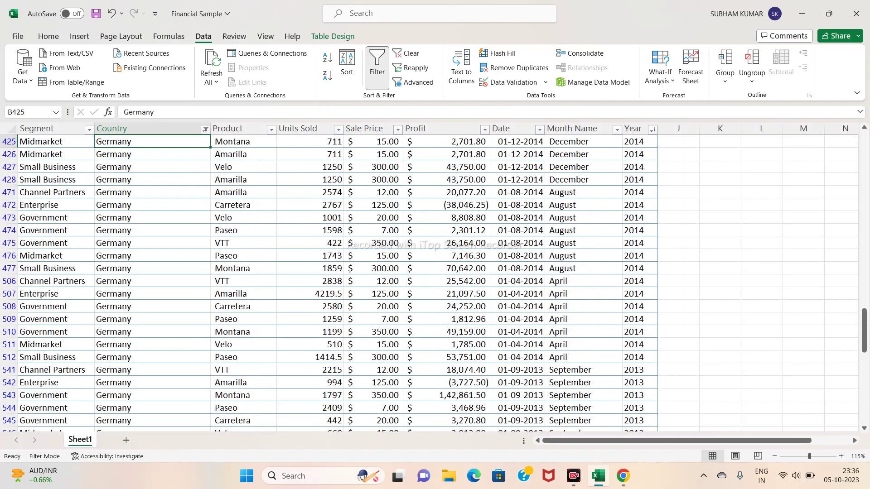
{"action": "key", "text": "Up"}
{"action": "key", "text": "Up"}
{"action": "key", "text": "Up"}
{"action": "key", "text": "Up"}
{"action": "key", "text": "Up"}
{"action": "key", "text": "Up"}
{"action": "key", "text": "Up"}
{"action": "key", "text": "Up"}
{"action": "key", "text": "Up"}
{"action": "key", "text": "Up"}
{"action": "key", "text": "Up"}
{"action": "key", "text": "Up"}
{"action": "key", "text": "Up"}
{"action": "key", "text": "Up"}
{"action": "key", "text": "Up"}
{"action": "key", "text": "Up"}
{"action": "key", "text": "Up"}
{"action": "key", "text": "Up"}
{"action": "key", "text": "Up"}
{"action": "key", "text": "Up"}
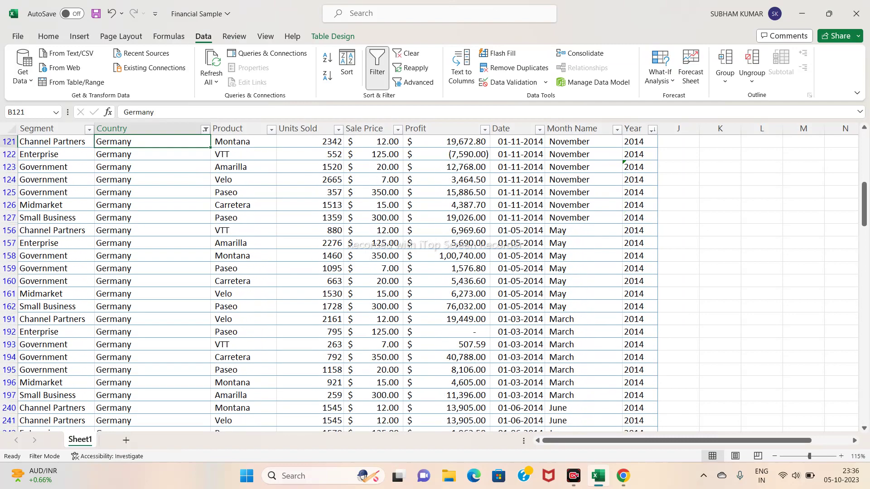
{"action": "key", "text": "Up"}
{"action": "key", "text": "Up"}
{"action": "key", "text": "Up"}
{"action": "key", "text": "Up"}
{"action": "key", "text": "Up"}
{"action": "key", "text": "Up"}
{"action": "key", "text": "Up"}
{"action": "key", "text": "Up"}
{"action": "key", "text": "Up"}
{"action": "key", "text": "Up"}
{"action": "key", "text": "Up"}
{"action": "key", "text": "Up"}
{"action": "key", "text": "Up"}
{"action": "key", "text": "Up"}
{"action": "key", "text": "Up"}
{"action": "key", "text": "Up"}
{"action": "key", "text": "Up"}
{"action": "key", "text": "Up"}
{"action": "key", "text": "Up"}
{"action": "key", "text": "Up"}
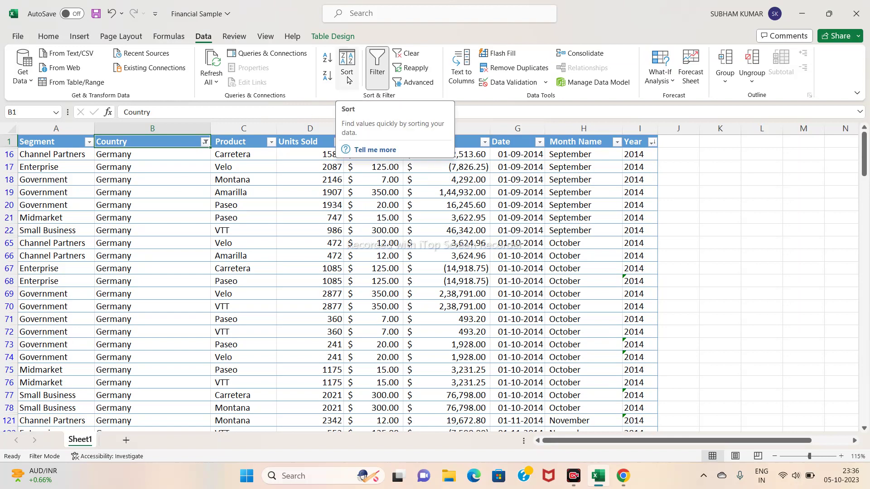
Select the Sale Price value in the first visible Germany record
{"action": "left_click", "coordinate": [376, 167]}
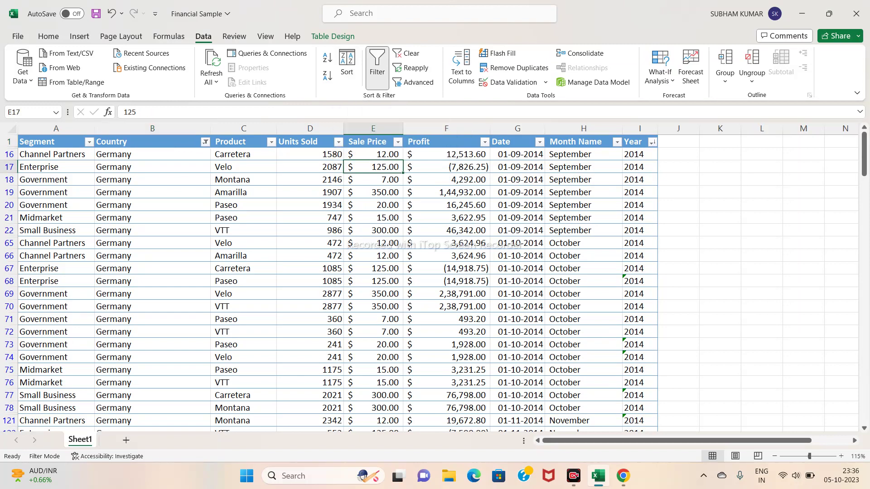
{"action": "left_click", "coordinate": [374, 154]}
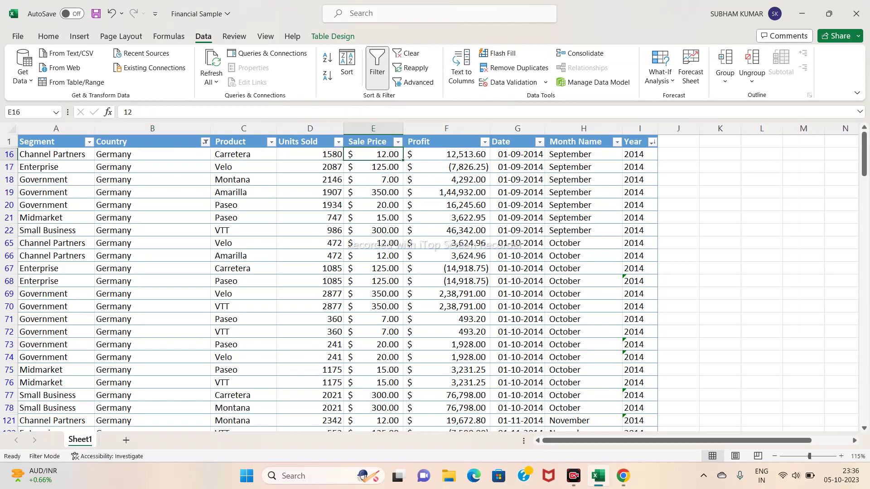